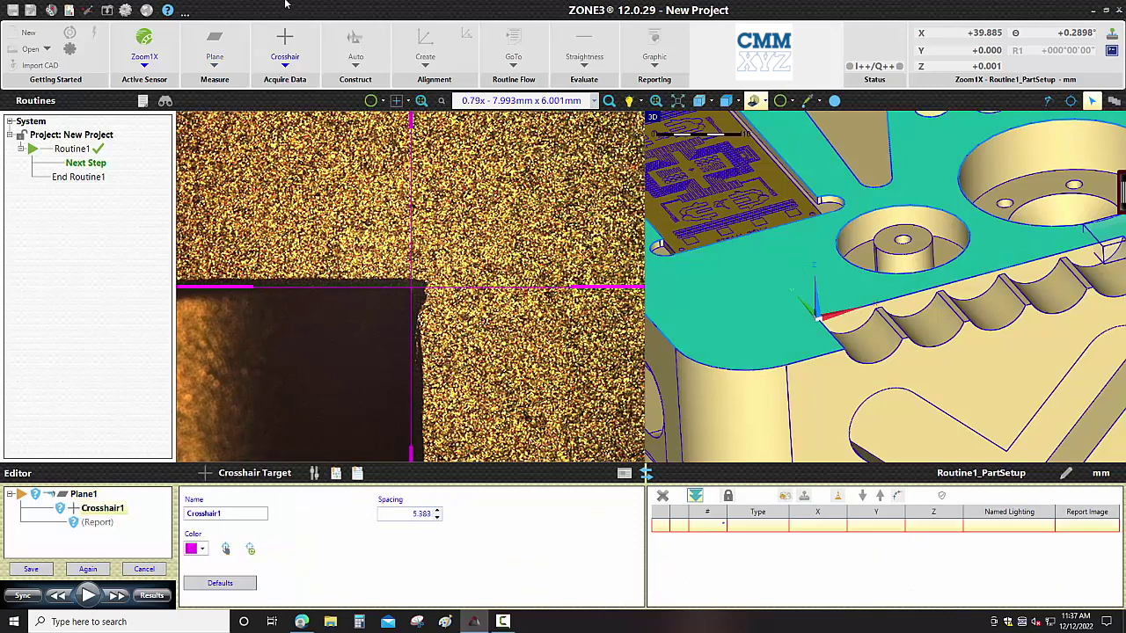
- Switch point acquisition to Focus and generate a five-point path across the top face
{"action": "left_click", "coordinate": [285, 65]}
{"action": "left_click", "coordinate": [271, 517]}
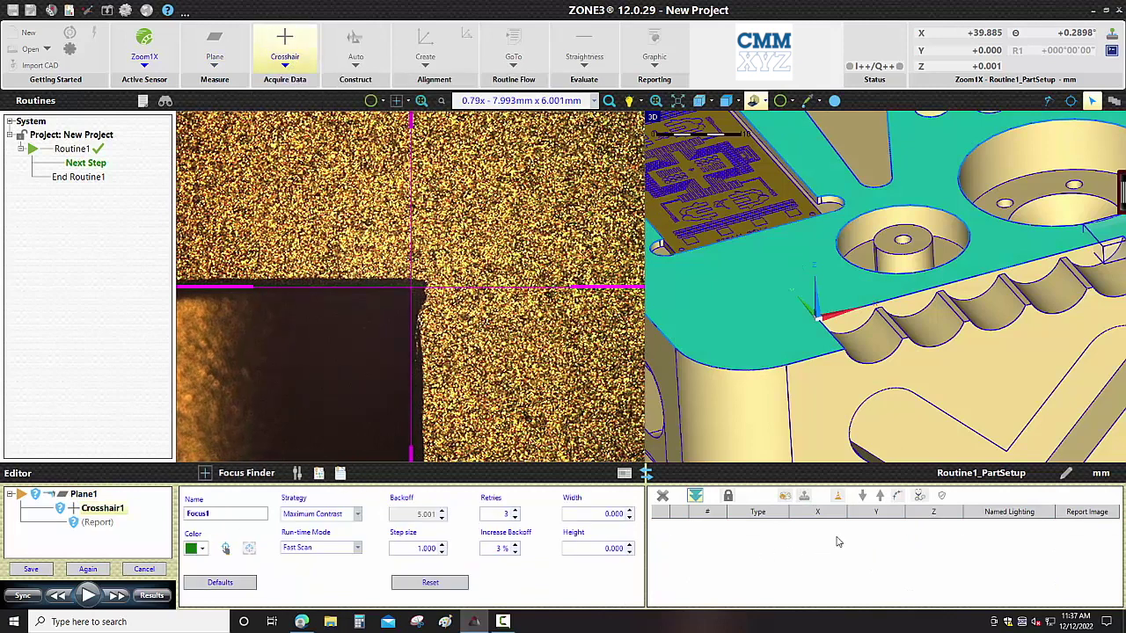
{"action": "left_click", "coordinate": [897, 495]}
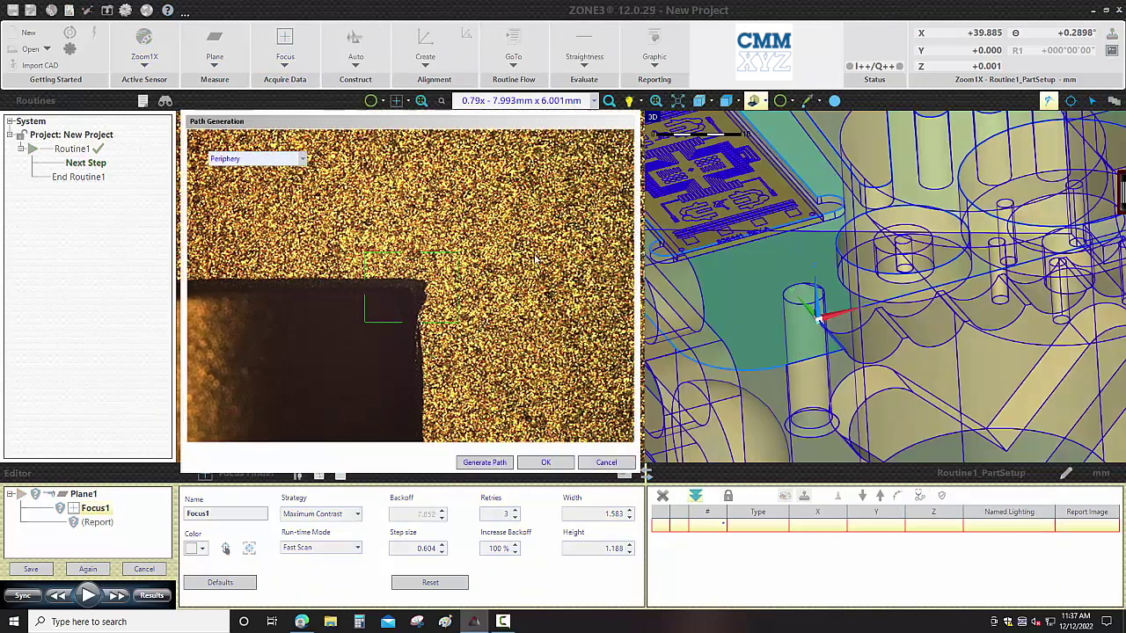
{"action": "left_click", "coordinate": [598, 189]}
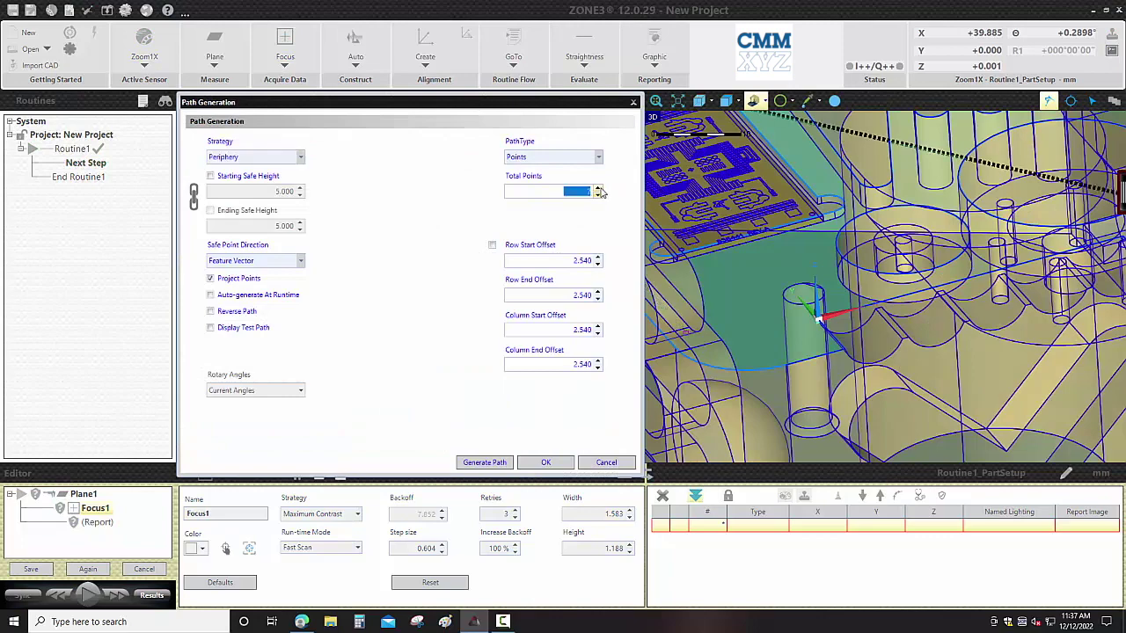
{"action": "left_click", "coordinate": [484, 462]}
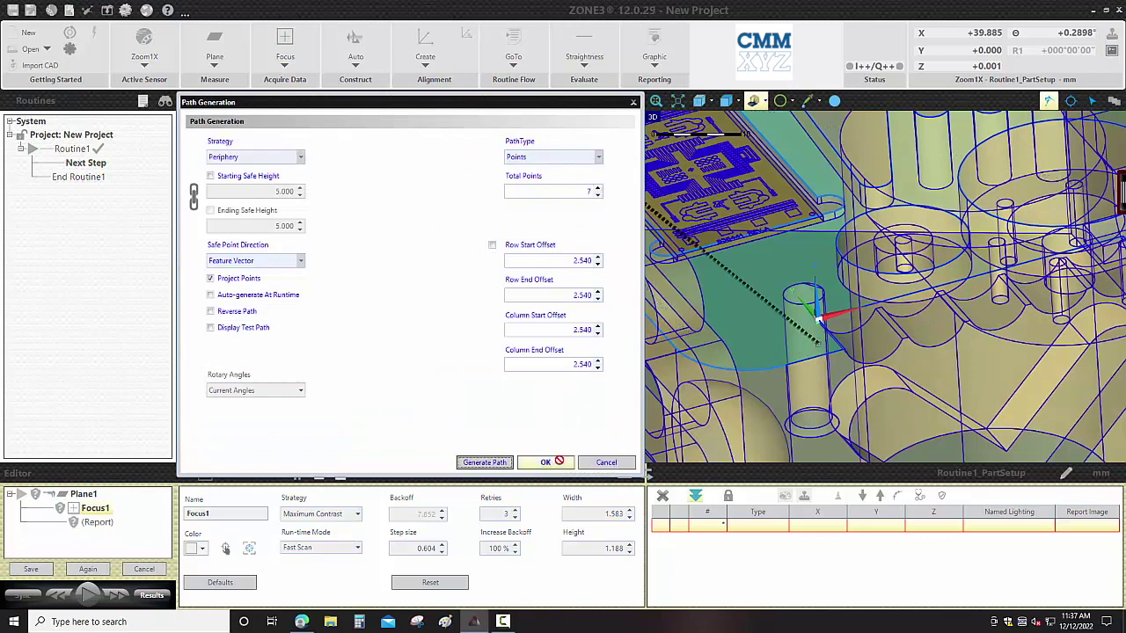
{"action": "left_click", "coordinate": [546, 462]}
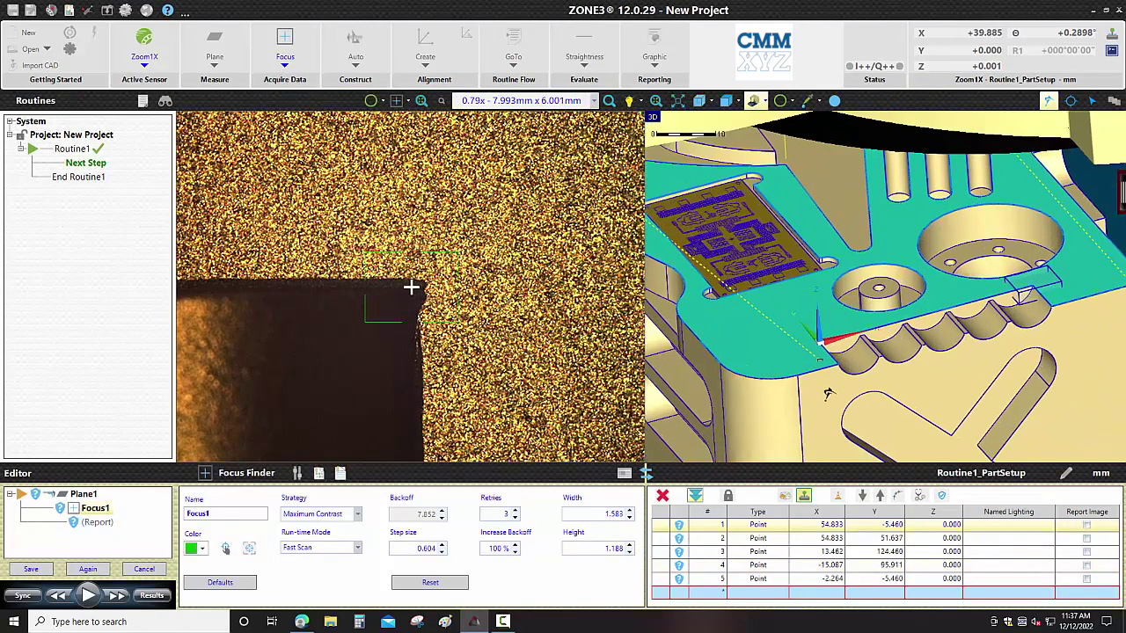
- Measure the top face, save it as Plane1 (datum A), and start a Line measurement
{"action": "left_click", "coordinate": [754, 101]}
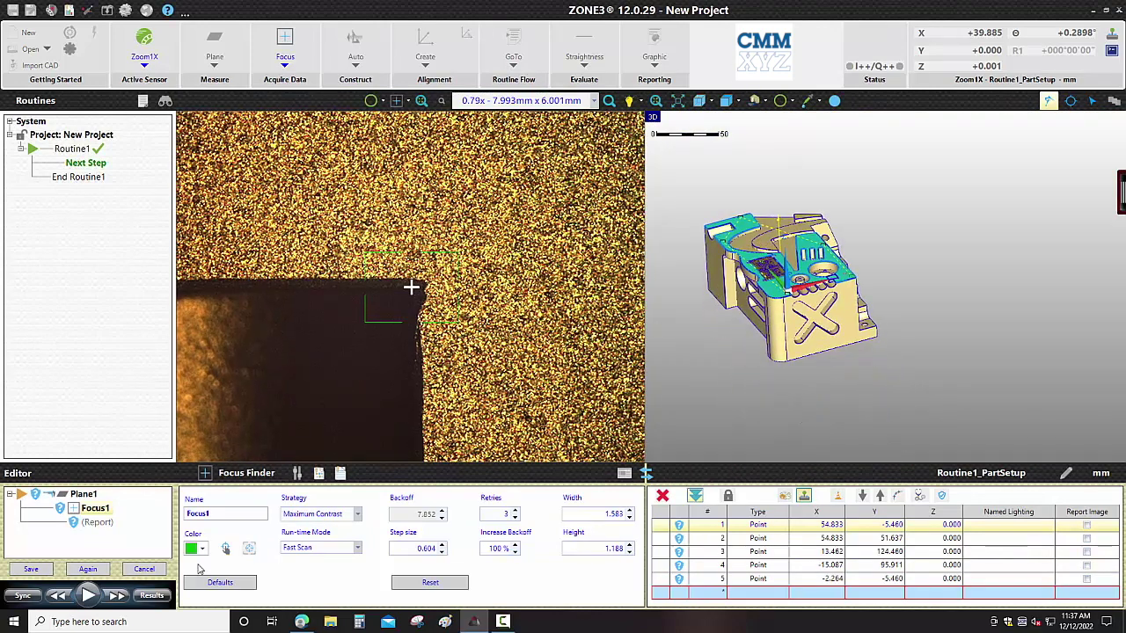
{"action": "left_click", "coordinate": [91, 596]}
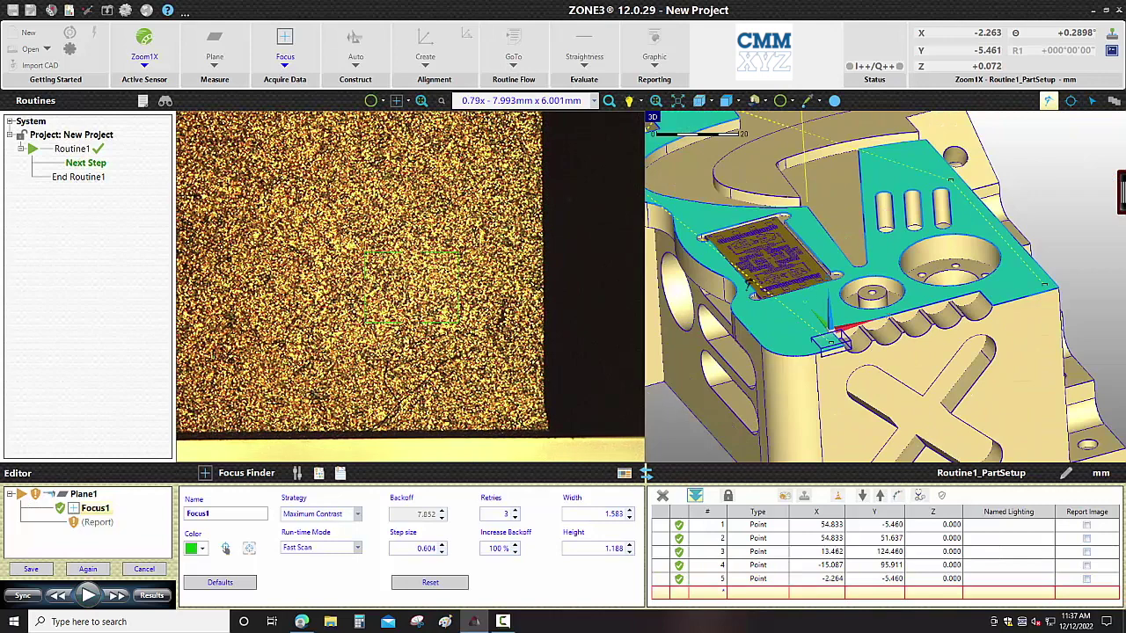
{"action": "left_click", "coordinate": [81, 496]}
{"action": "left_click", "coordinate": [31, 569]}
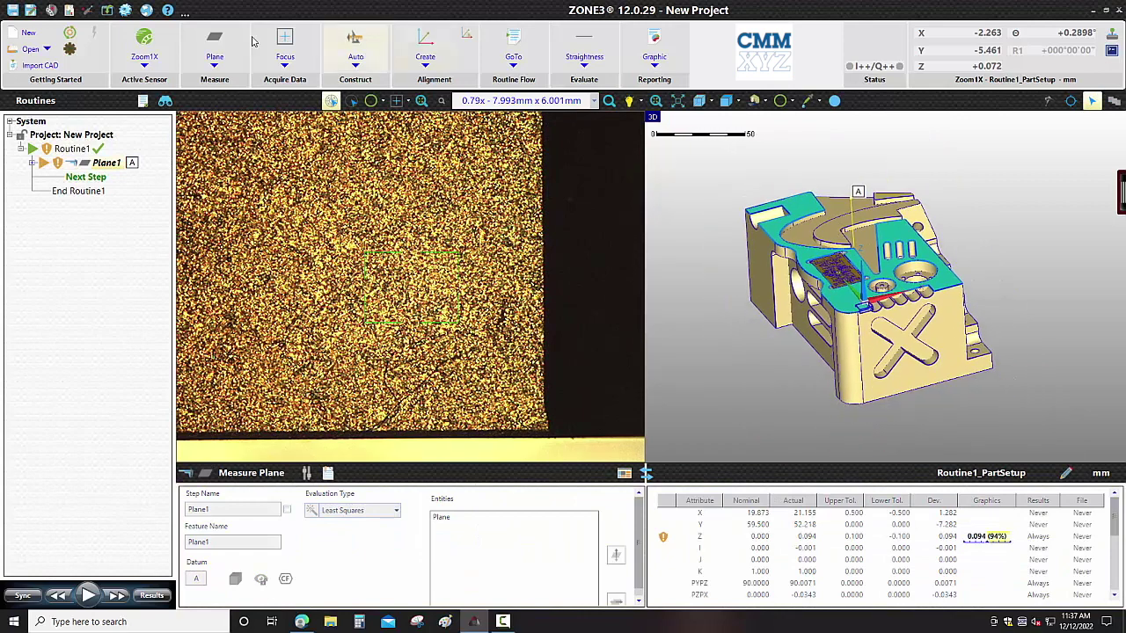
{"action": "left_click", "coordinate": [215, 53]}
{"action": "left_click", "coordinate": [284, 107]}
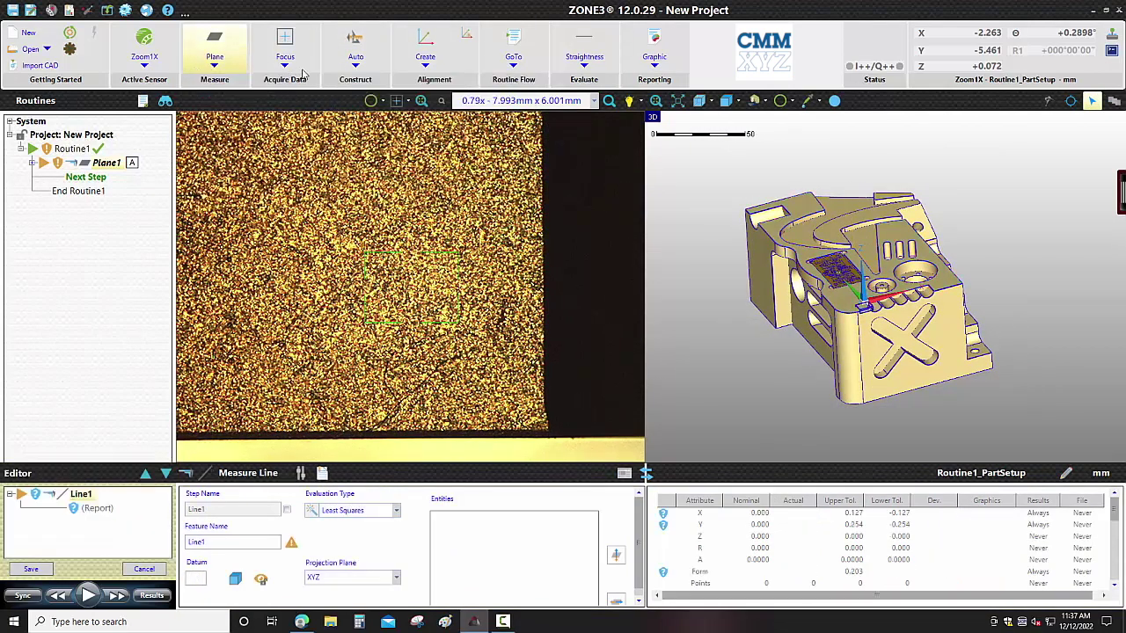
- Acquire with FeatureFinder and generate a three-position Spacing path capped at maximum points
{"action": "left_click", "coordinate": [287, 58]}
{"action": "left_click", "coordinate": [296, 242]}
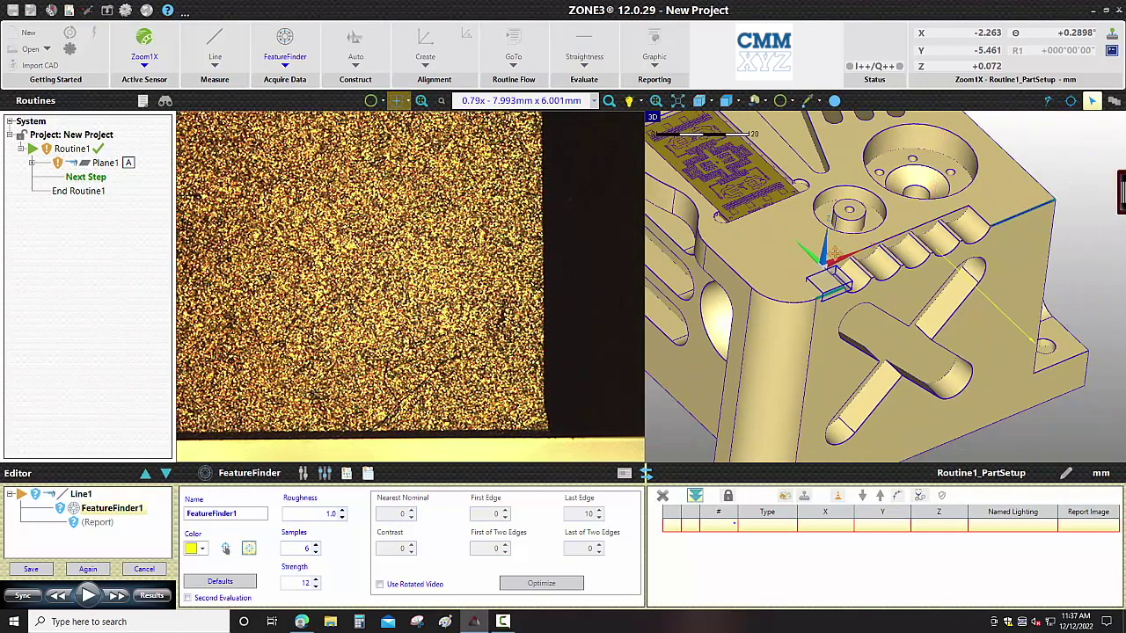
{"action": "left_click", "coordinate": [1071, 101]}
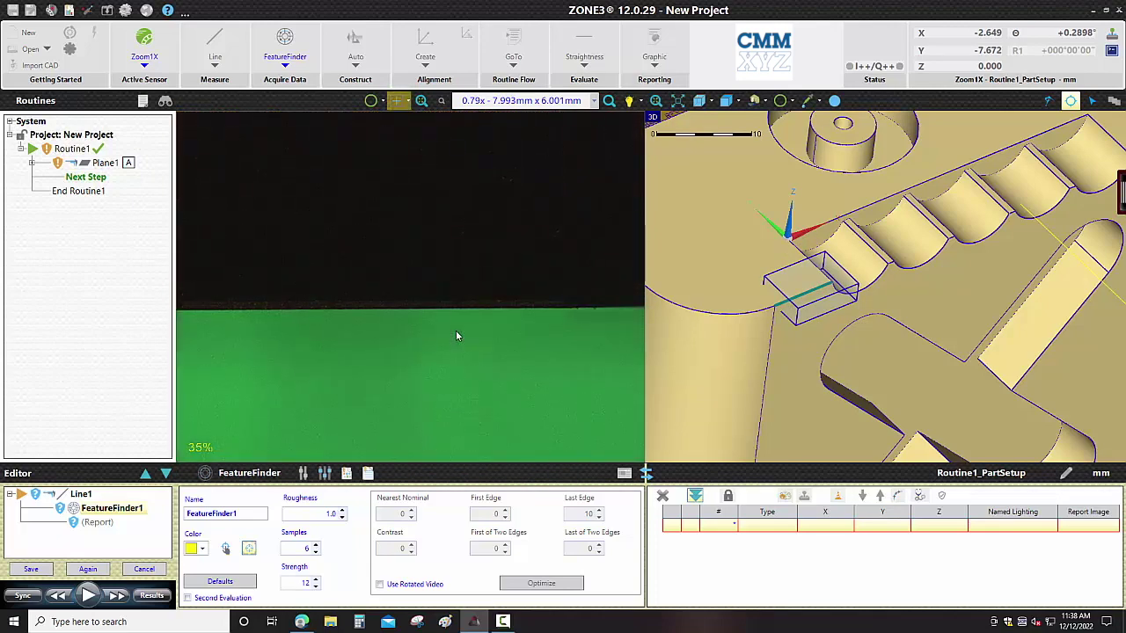
{"action": "left_click", "coordinate": [895, 497]}
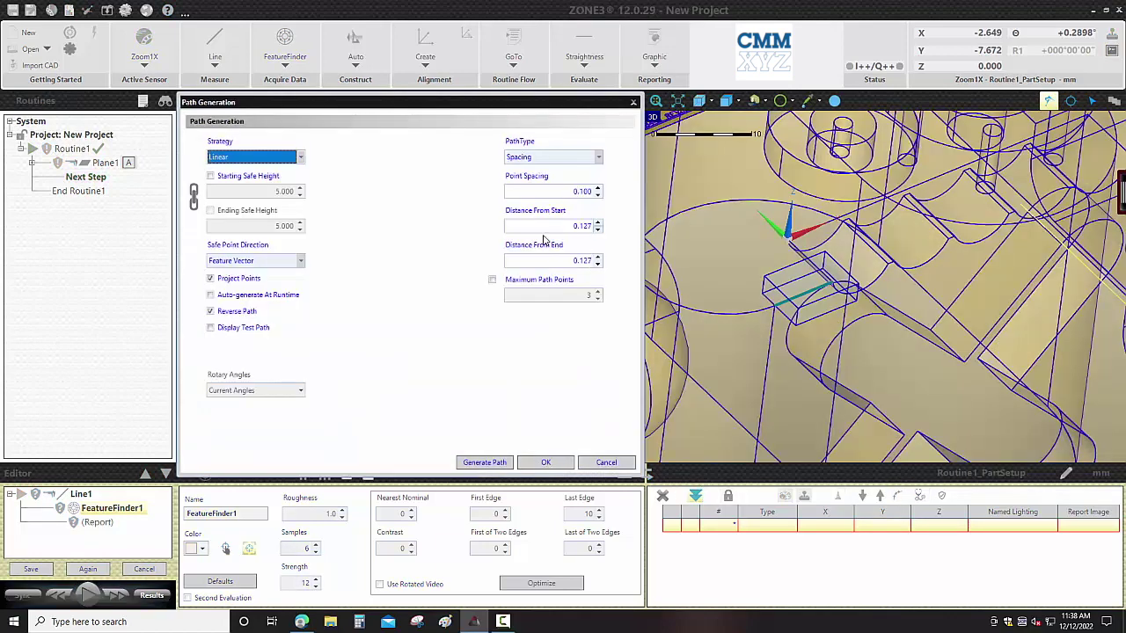
{"action": "left_click", "coordinate": [554, 158]}
{"action": "left_click", "coordinate": [552, 171]}
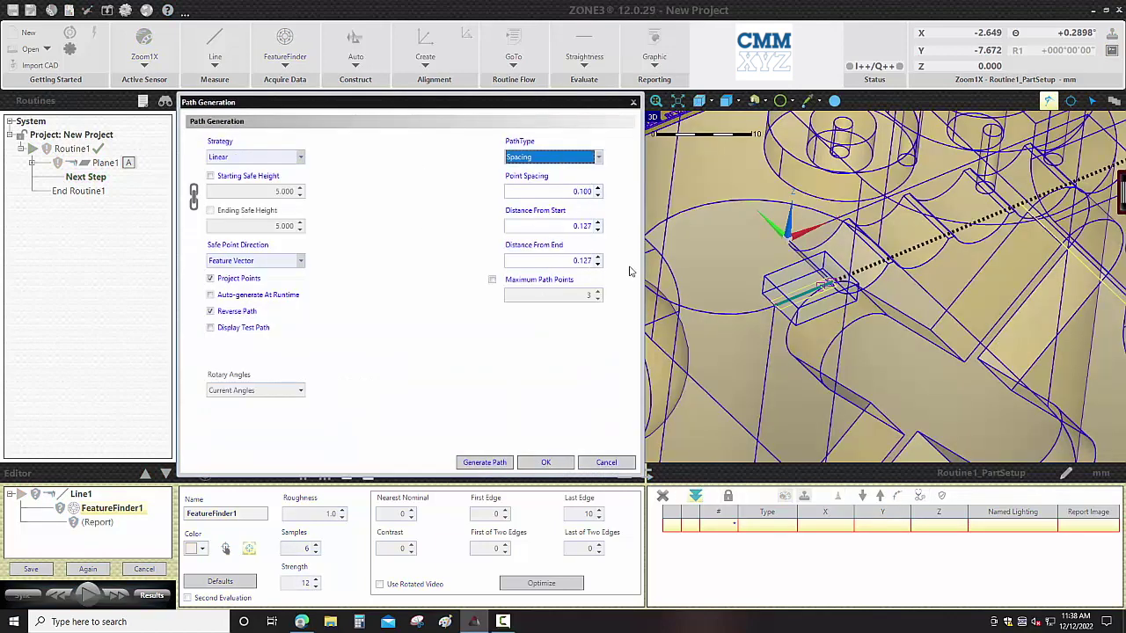
{"action": "left_click", "coordinate": [492, 280]}
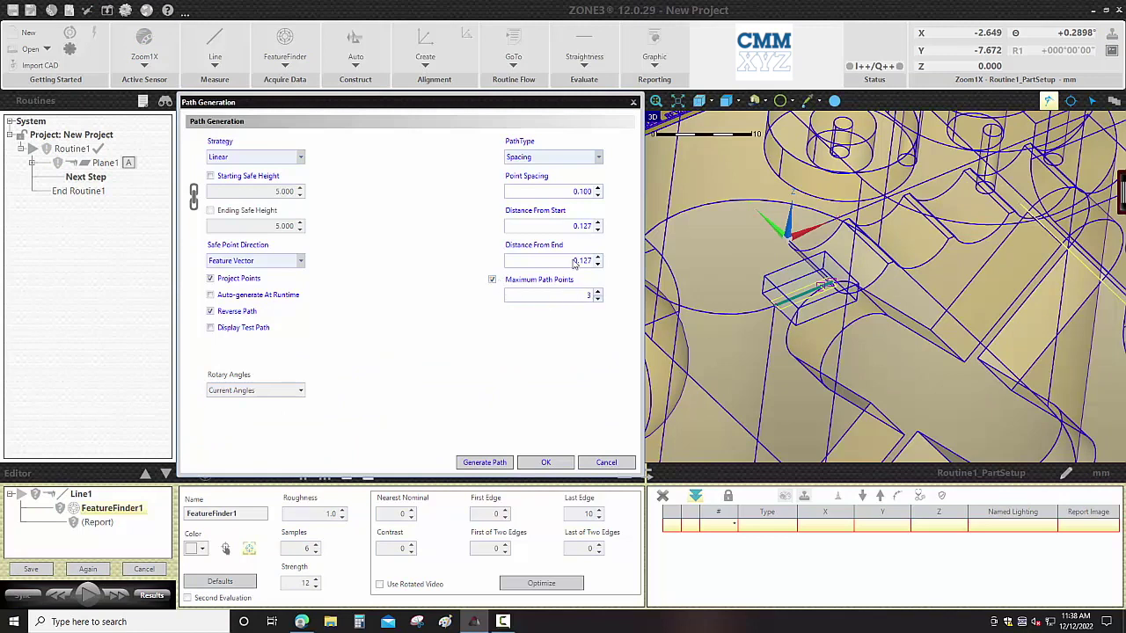
{"action": "left_click", "coordinate": [484, 463]}
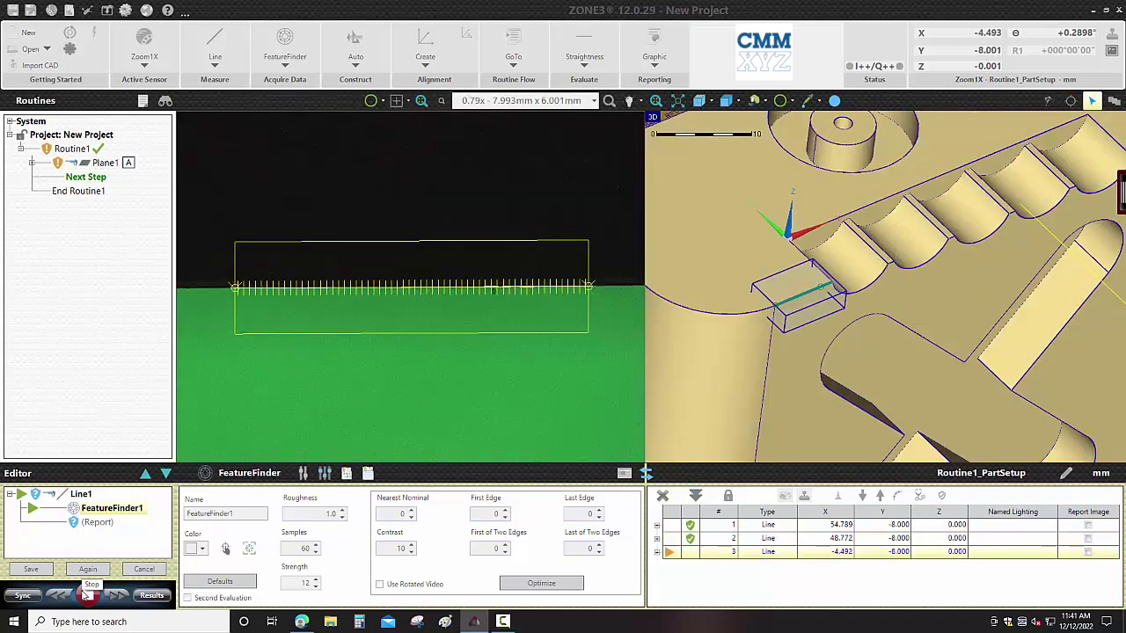
- Run the FeatureFinder along the edge and save it as Line1 (datum B)
{"action": "left_click", "coordinate": [87, 595]}
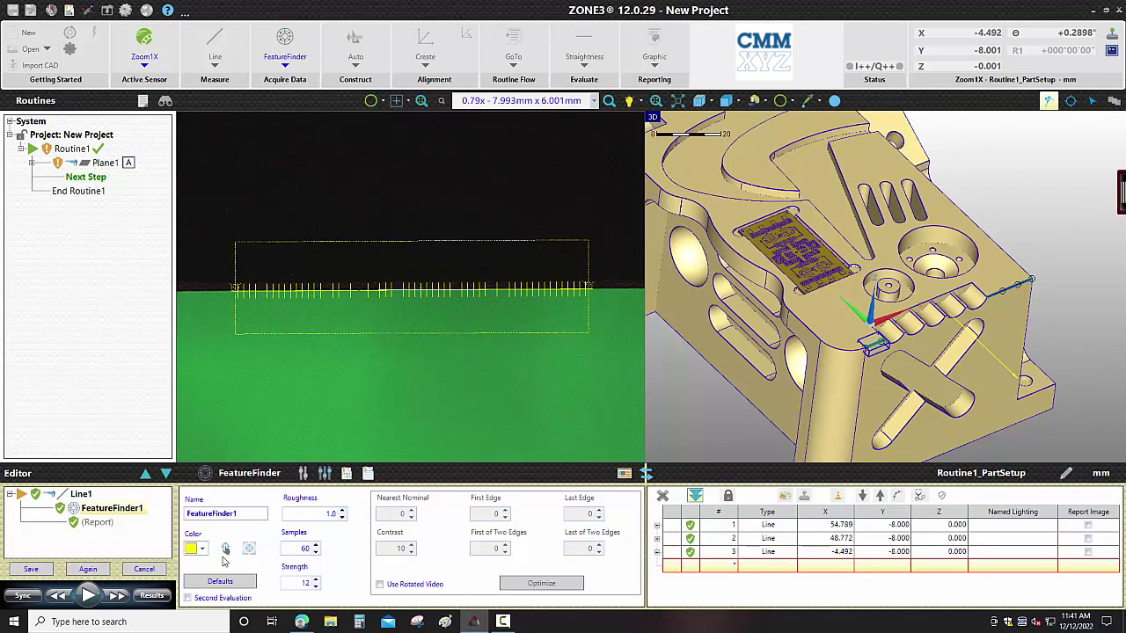
{"action": "left_click", "coordinate": [76, 496]}
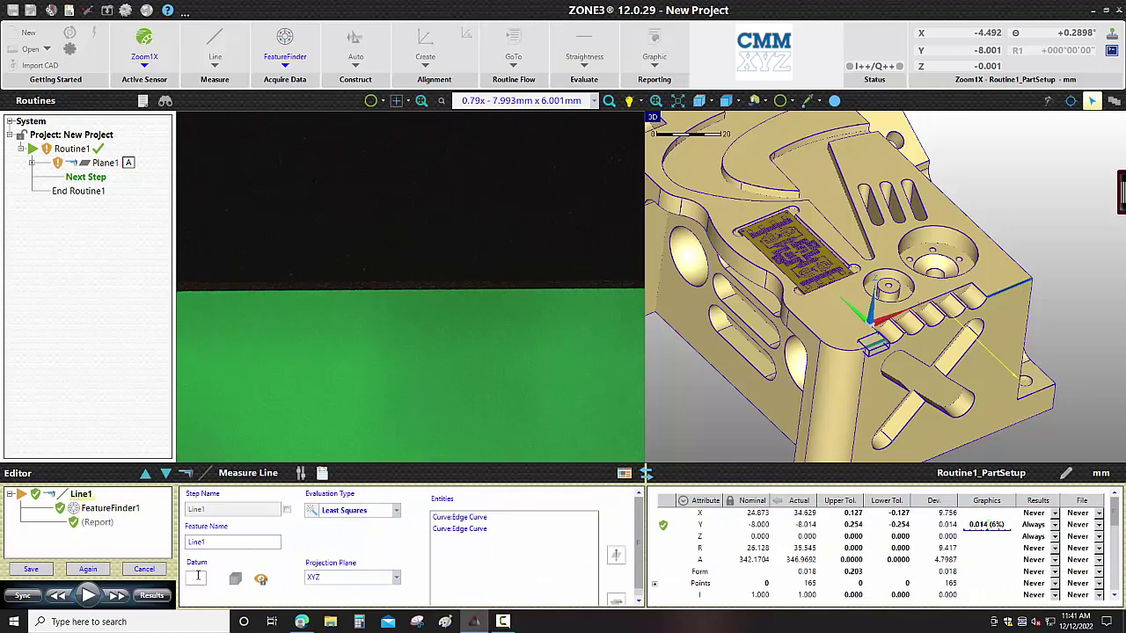
{"action": "left_click", "coordinate": [88, 570]}
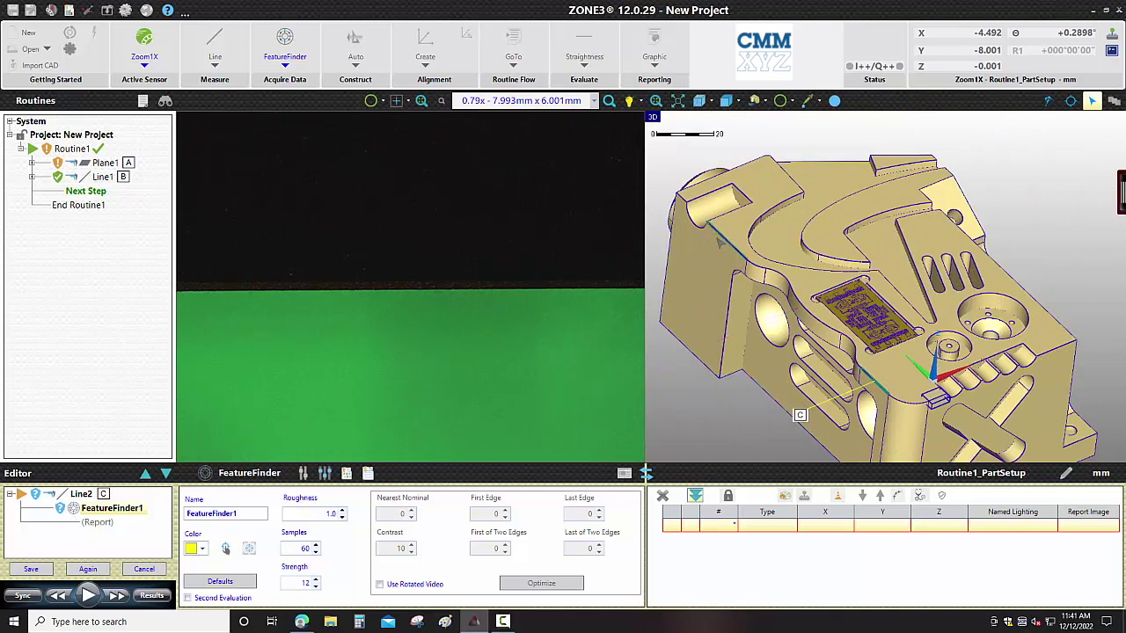
- Generate and run the second edge's path, save Line2, and create an alignment from Plane1, Line1, Line2
{"action": "scroll", "coordinate": [689, 209], "scroll_direction": "up", "scroll_amount": 2}
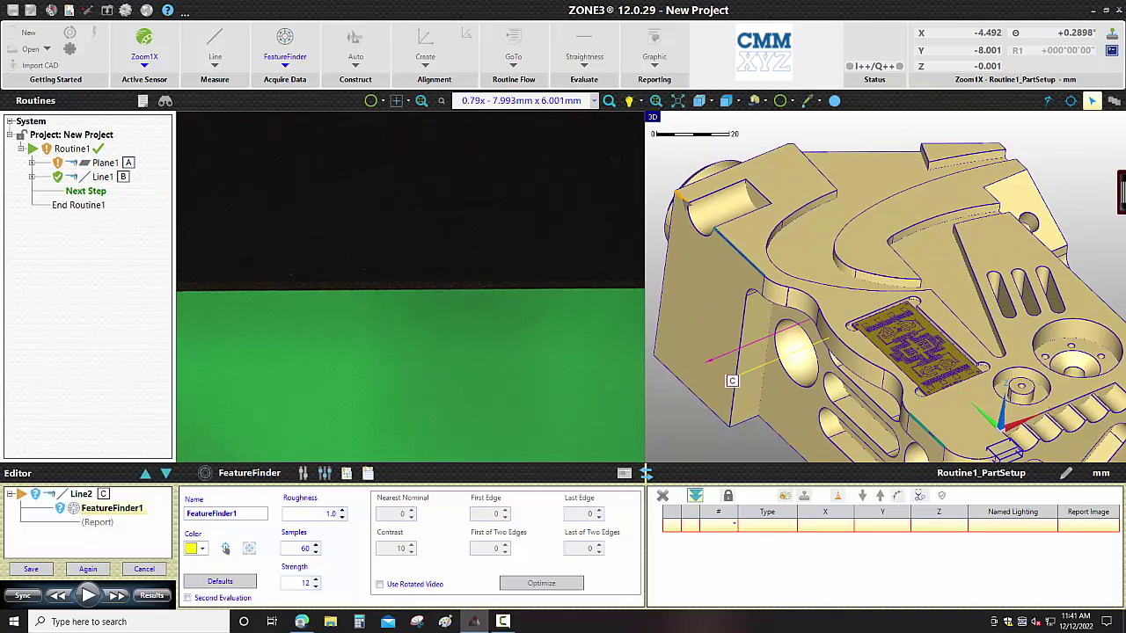
{"action": "scroll", "coordinate": [687, 211], "scroll_direction": "down", "scroll_amount": 2}
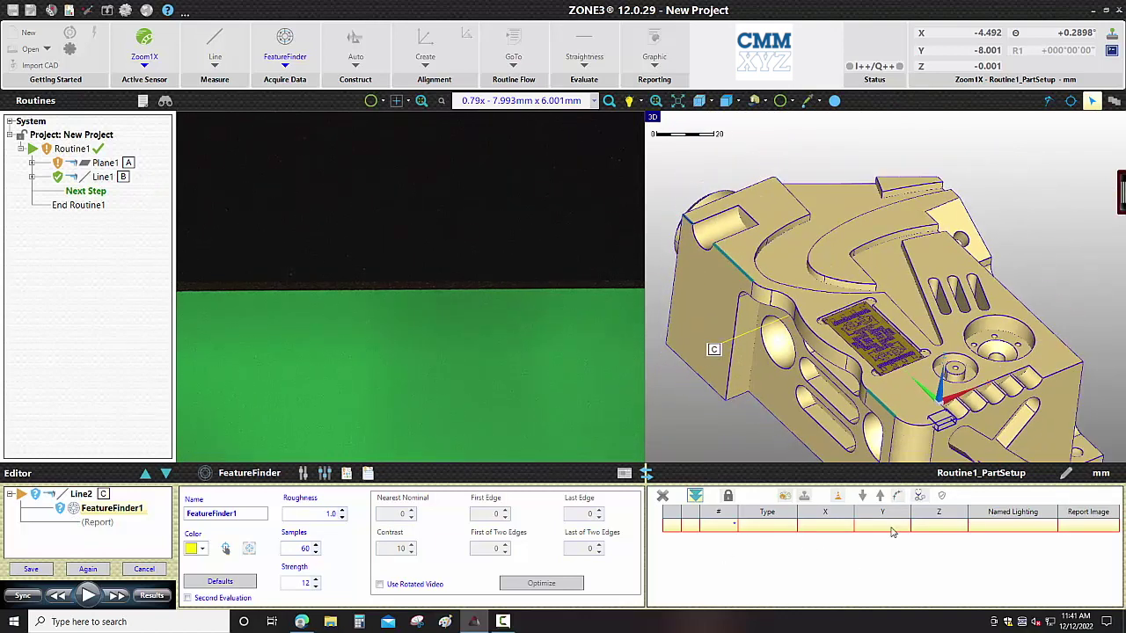
{"action": "left_click", "coordinate": [898, 497]}
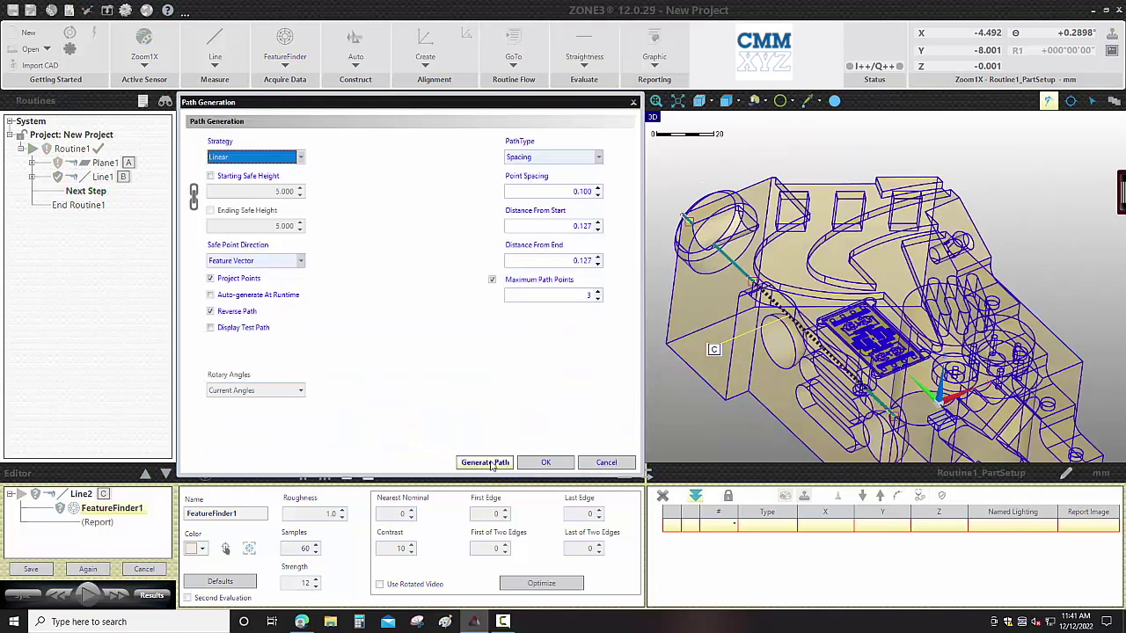
{"action": "left_click", "coordinate": [506, 462]}
{"action": "left_click", "coordinate": [543, 462]}
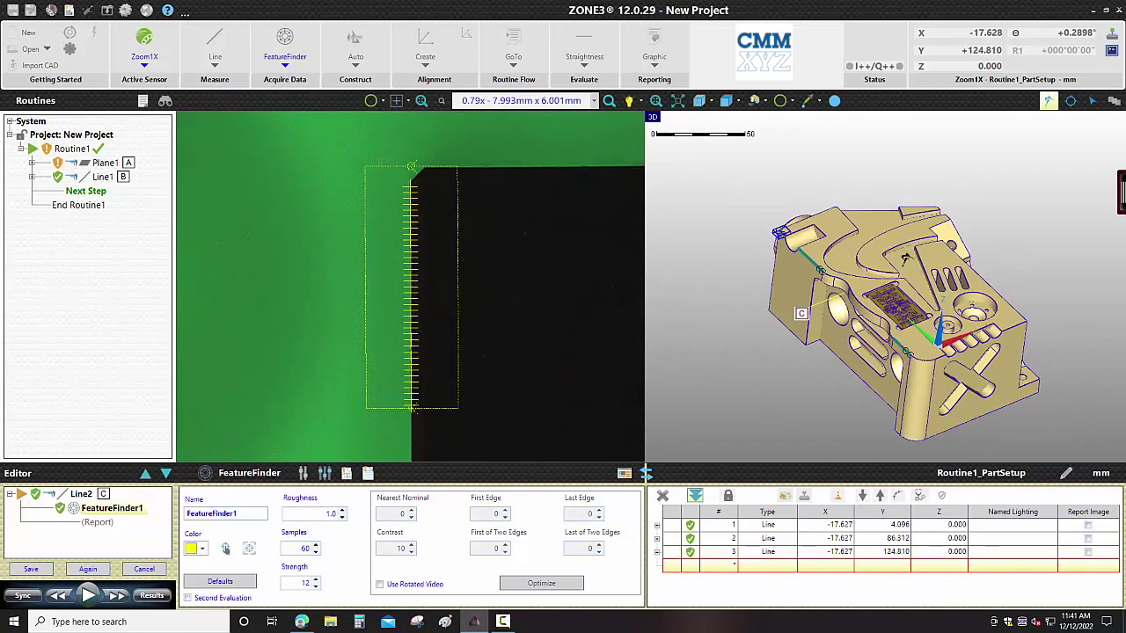
{"action": "key", "text": "Return"}
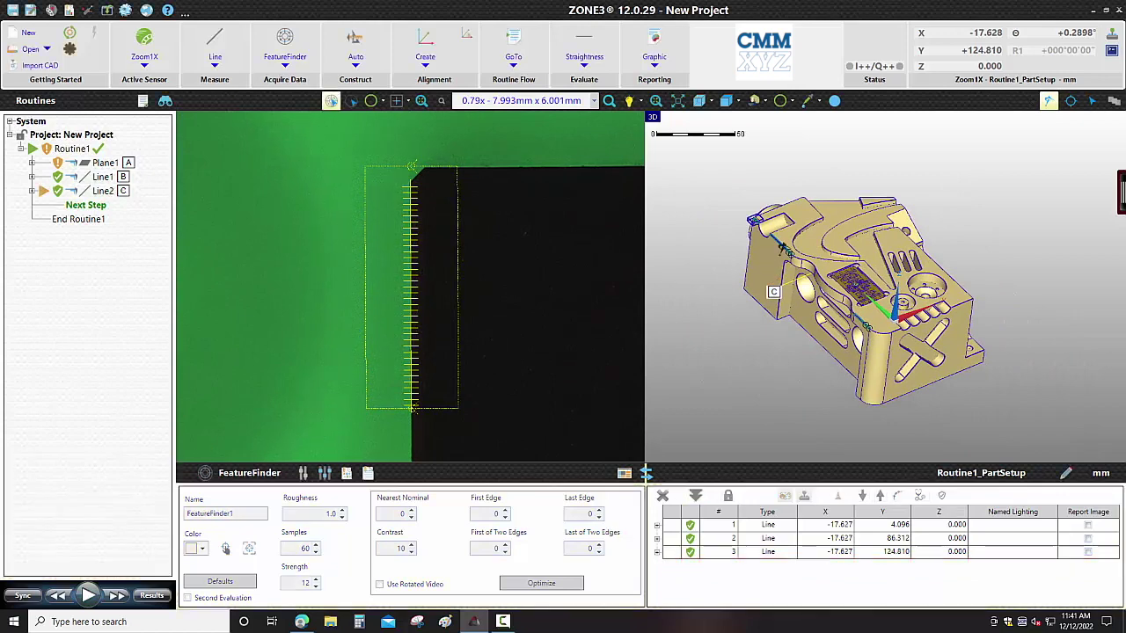
{"action": "left_click", "coordinate": [423, 51]}
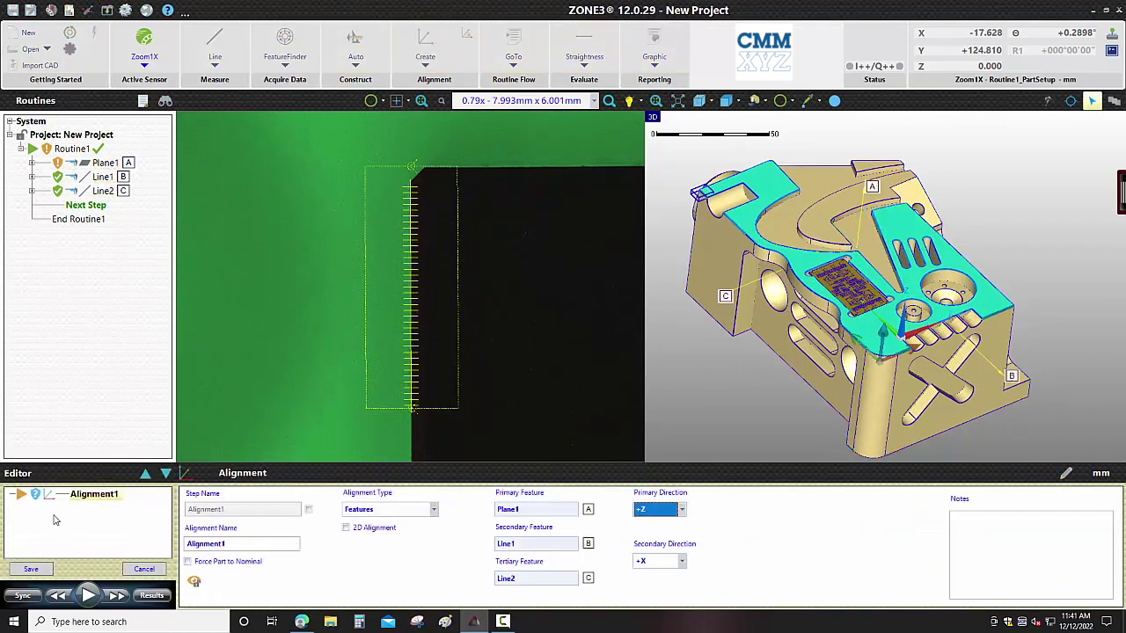
- Save Alignment1, show the machine again, and start a Curve2D measurement
{"action": "left_click", "coordinate": [31, 570]}
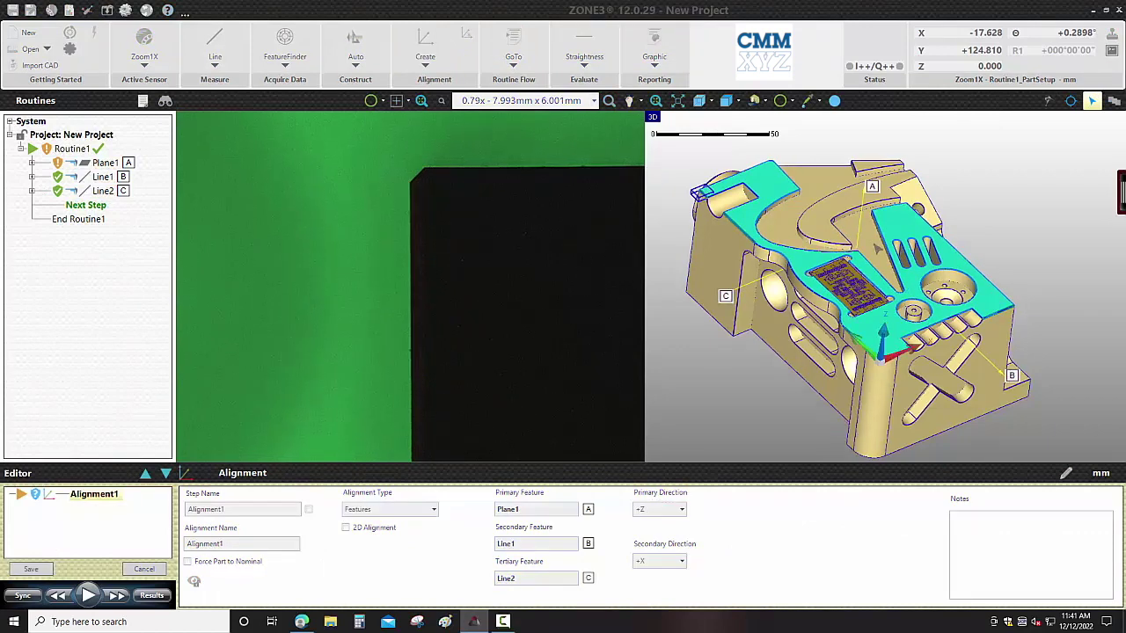
{"action": "left_click", "coordinate": [754, 100]}
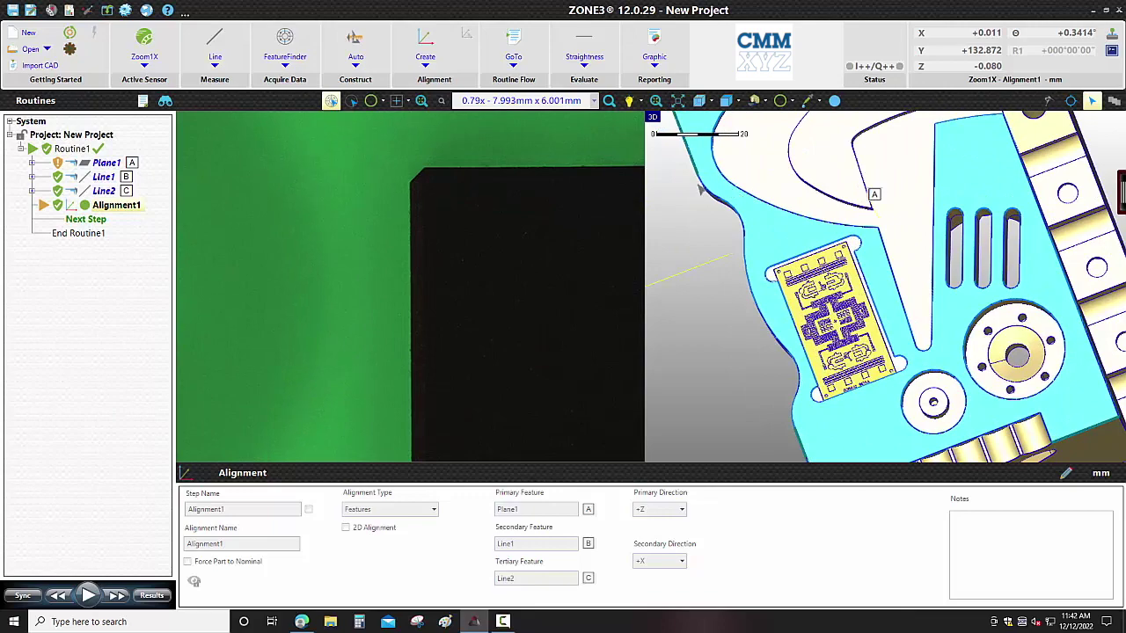
{"action": "left_click", "coordinate": [215, 66]}
{"action": "left_click", "coordinate": [422, 148]}
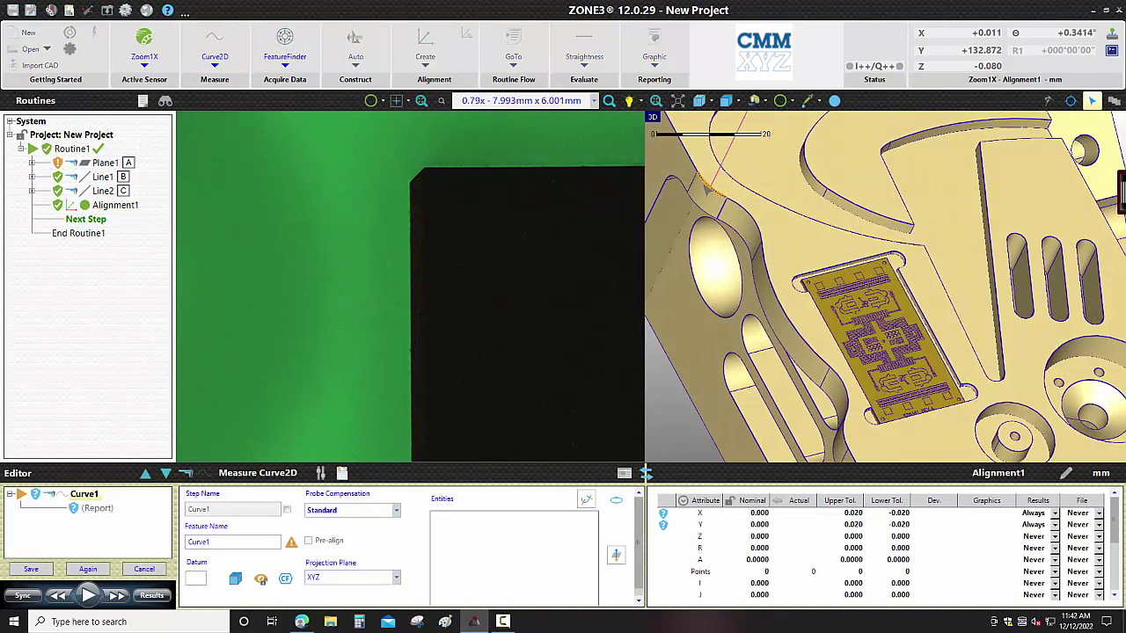
- Acquire the arc with FeatureFinder, generate a contour path, and run the edge measurement
{"action": "left_click", "coordinate": [749, 216]}
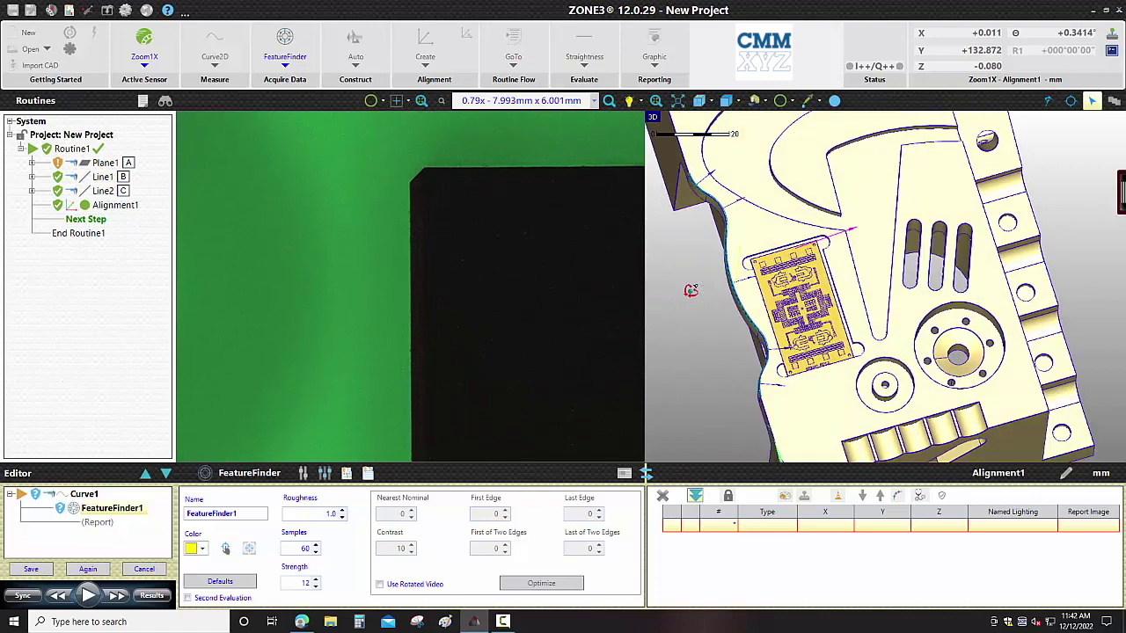
{"action": "left_click", "coordinate": [85, 495]}
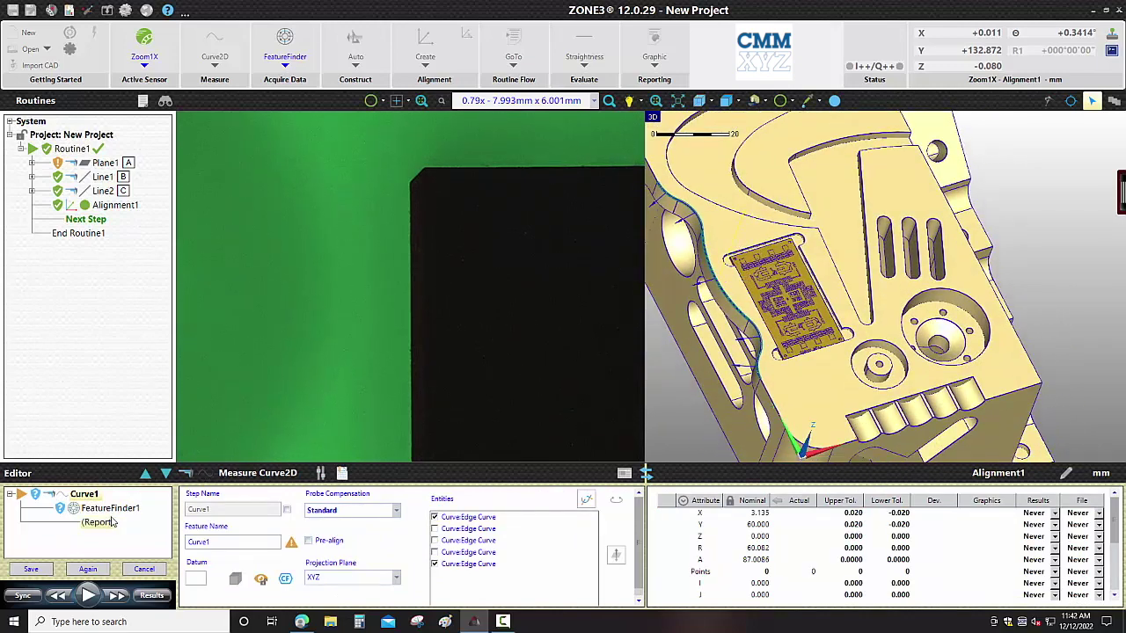
{"action": "left_click", "coordinate": [586, 502]}
{"action": "left_click", "coordinate": [290, 71]}
{"action": "left_click", "coordinate": [382, 252]}
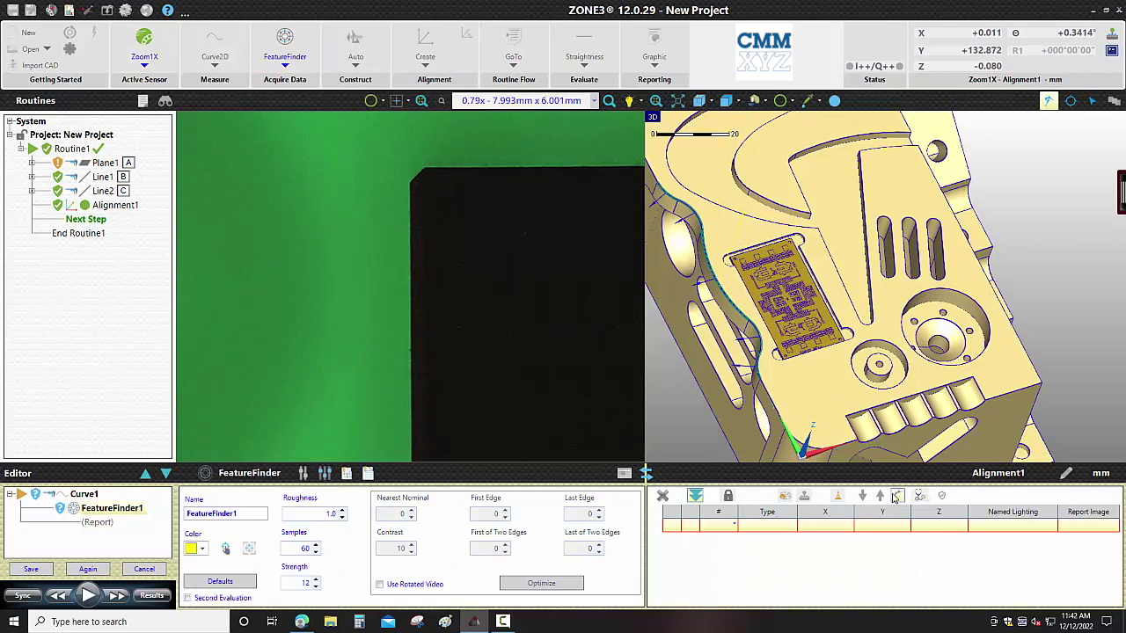
{"action": "left_click", "coordinate": [895, 497]}
{"action": "left_click", "coordinate": [485, 462]}
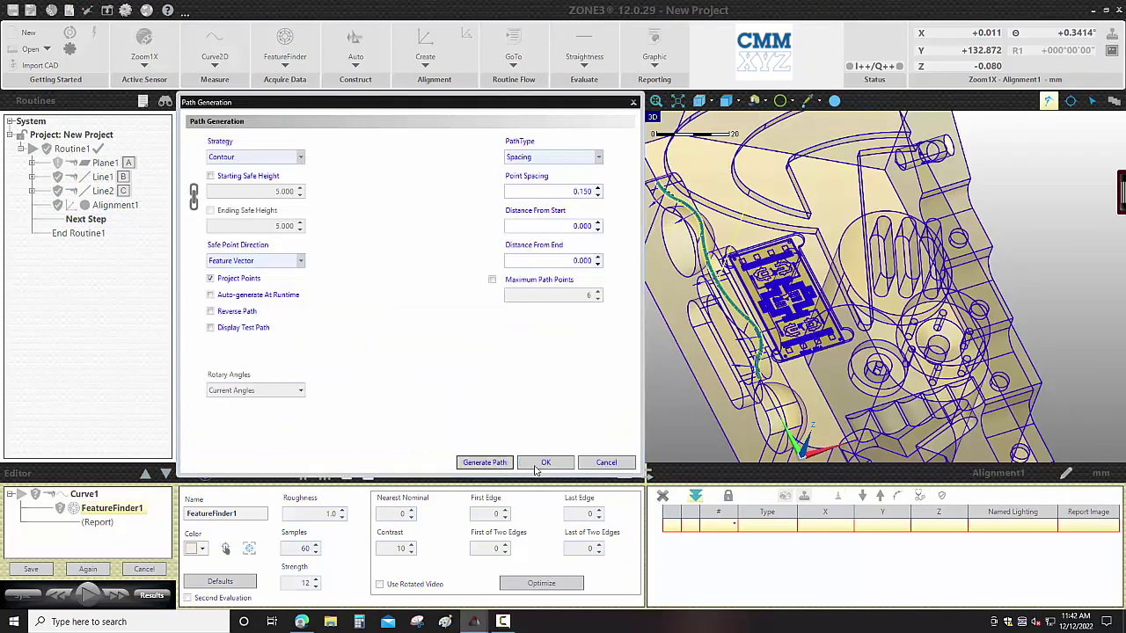
{"action": "left_click", "coordinate": [543, 462]}
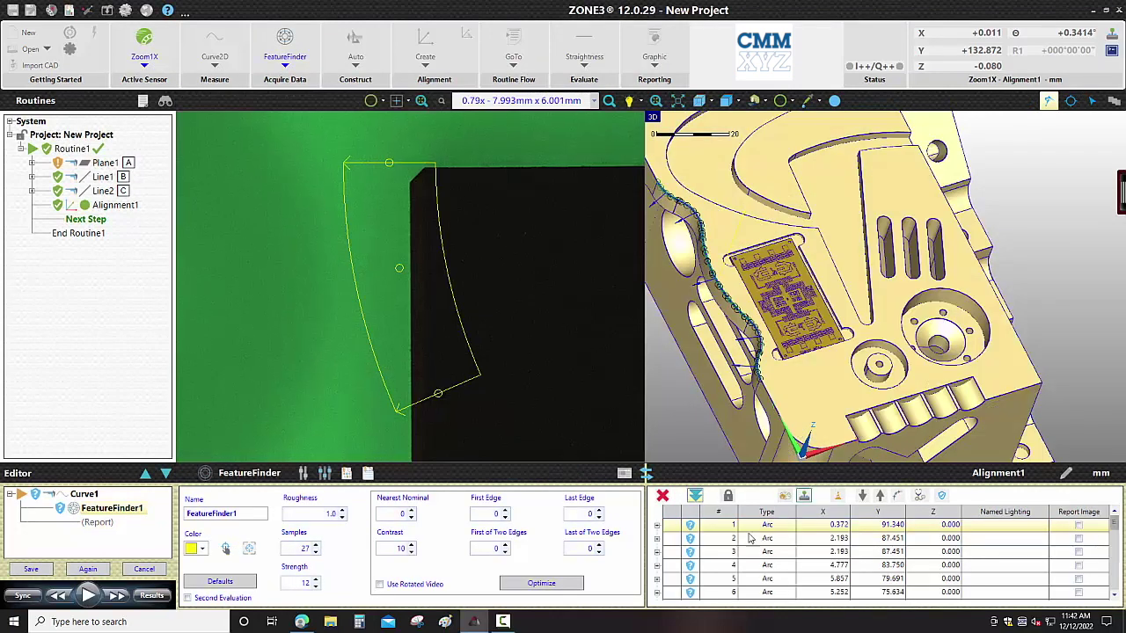
{"action": "left_click", "coordinate": [92, 596]}
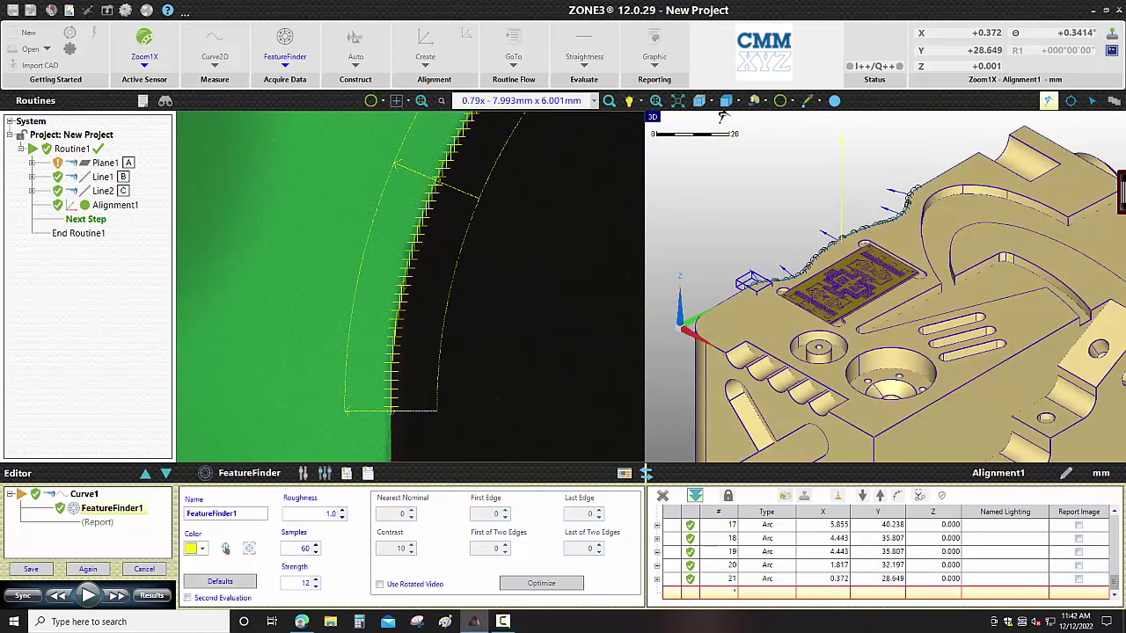
- Switch to Top view and save the curve as Curve1, then review its results
{"action": "left_click", "coordinate": [711, 102]}
{"action": "left_click", "coordinate": [716, 120]}
{"action": "scroll", "coordinate": [818, 317], "scroll_direction": "up", "scroll_amount": 3}
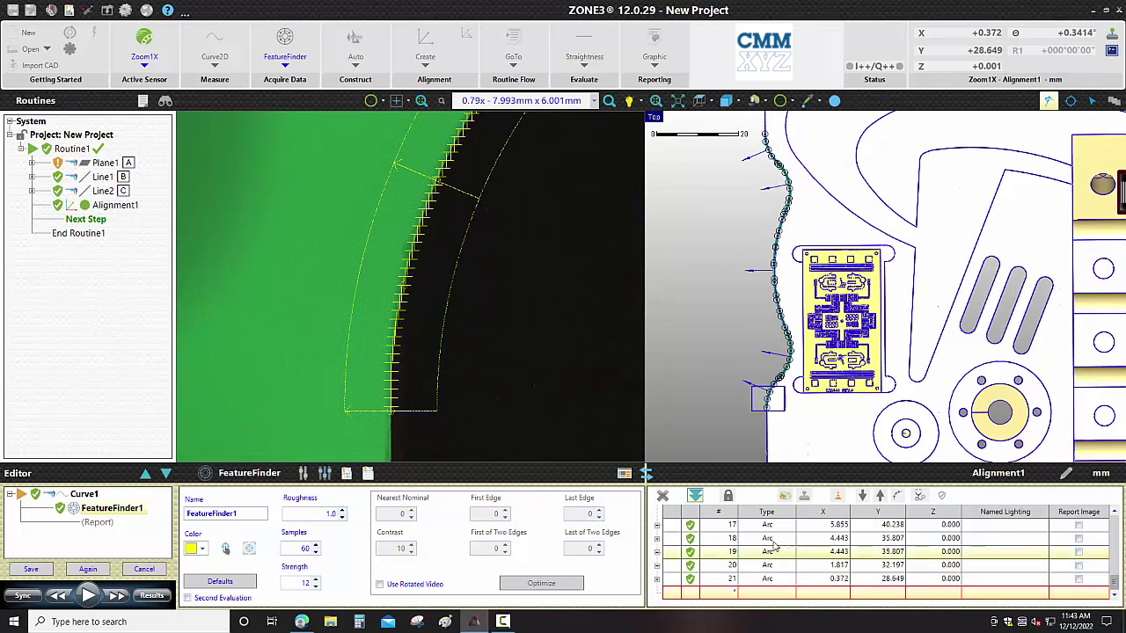
{"action": "left_click", "coordinate": [41, 570]}
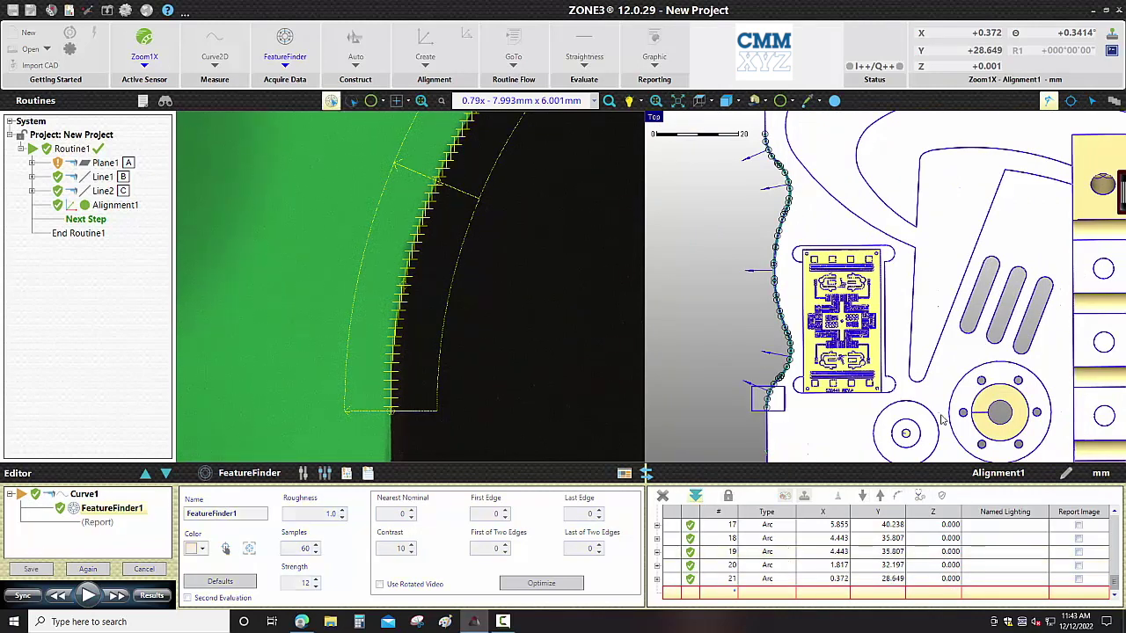
{"action": "left_click", "coordinate": [102, 220]}
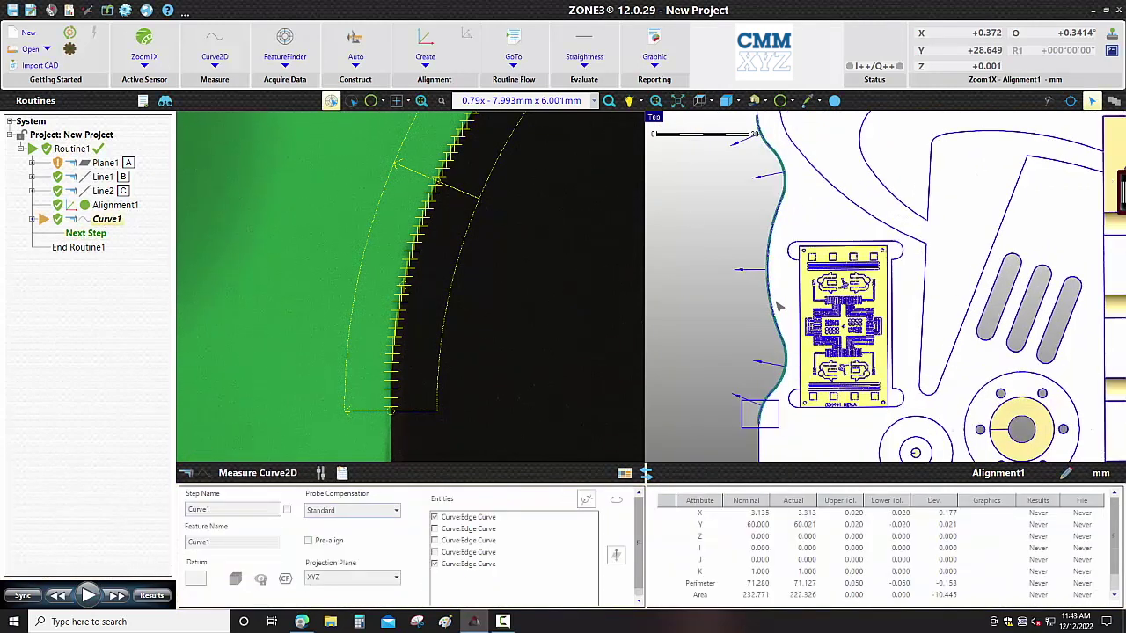
- Display Curve1's measured points on the CAD part and start a Circle measurement
{"action": "left_click", "coordinate": [791, 100]}
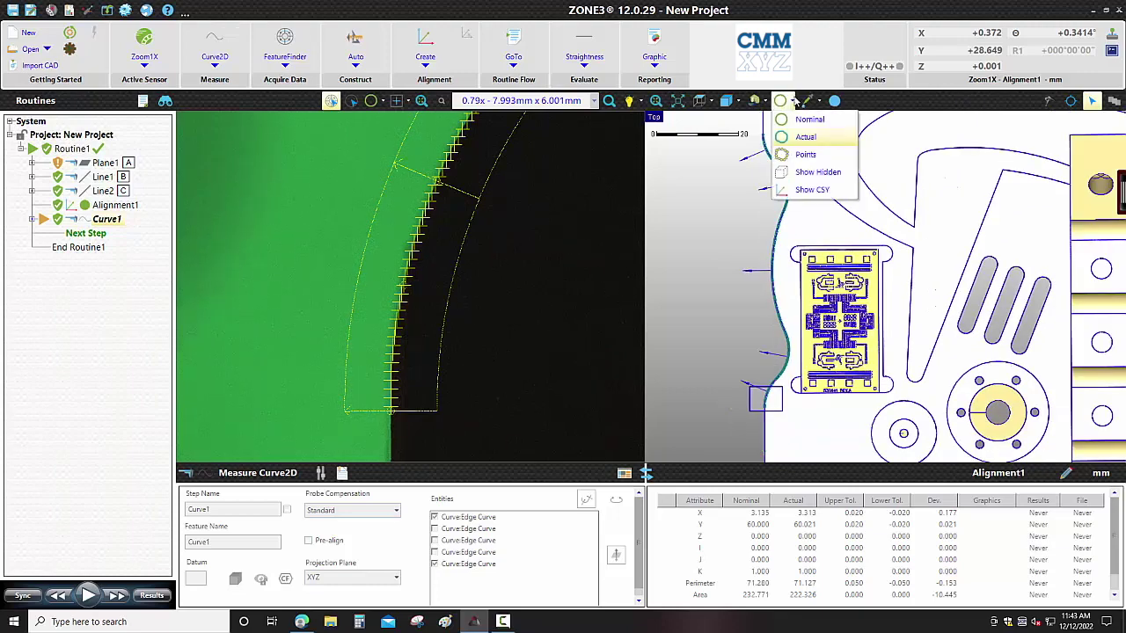
{"action": "left_click", "coordinate": [805, 154]}
{"action": "middle_click_drag", "start_coordinate": [782, 248], "coordinate": [748, 154]}
{"action": "left_click", "coordinate": [679, 102]}
{"action": "middle_click_drag", "start_coordinate": [874, 339], "coordinate": [850, 320]}
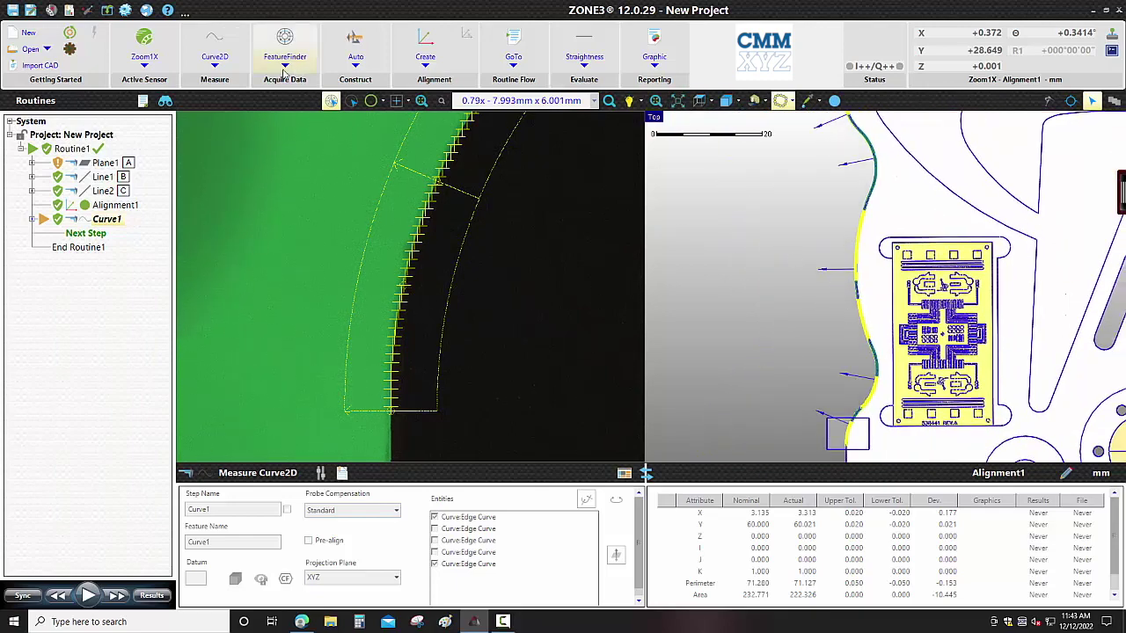
{"action": "left_click", "coordinate": [210, 67]}
{"action": "left_click", "coordinate": [353, 107]}
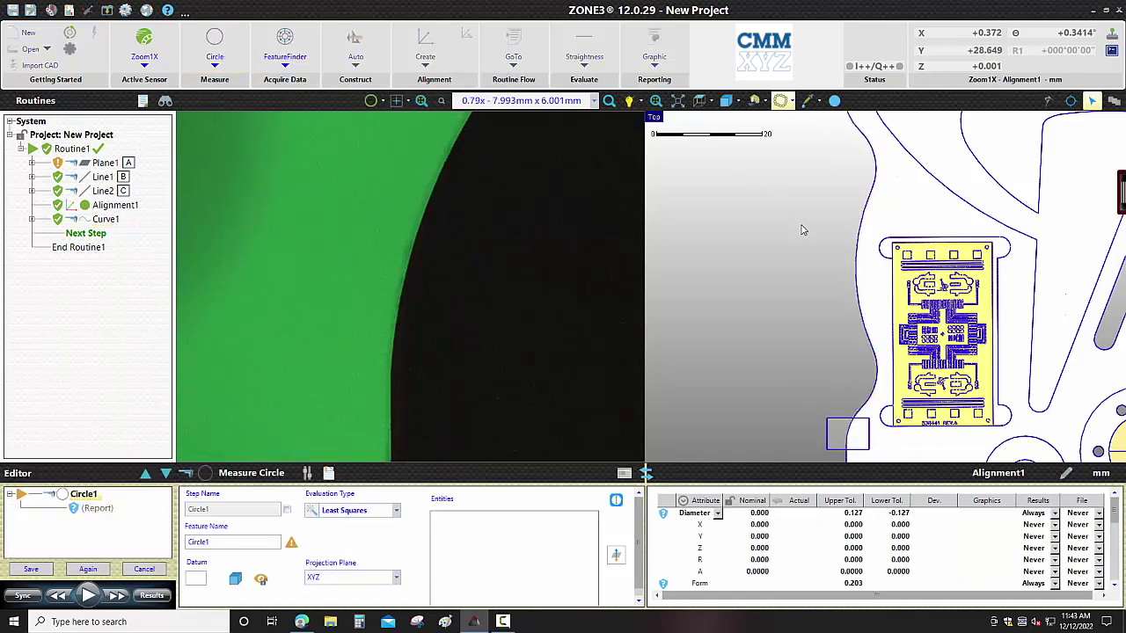
- Extract Circle1's points from a narrow box on Curve1 with a Data Extractor and save Circle1
{"action": "scroll", "coordinate": [817, 221], "scroll_direction": "down", "scroll_amount": 1}
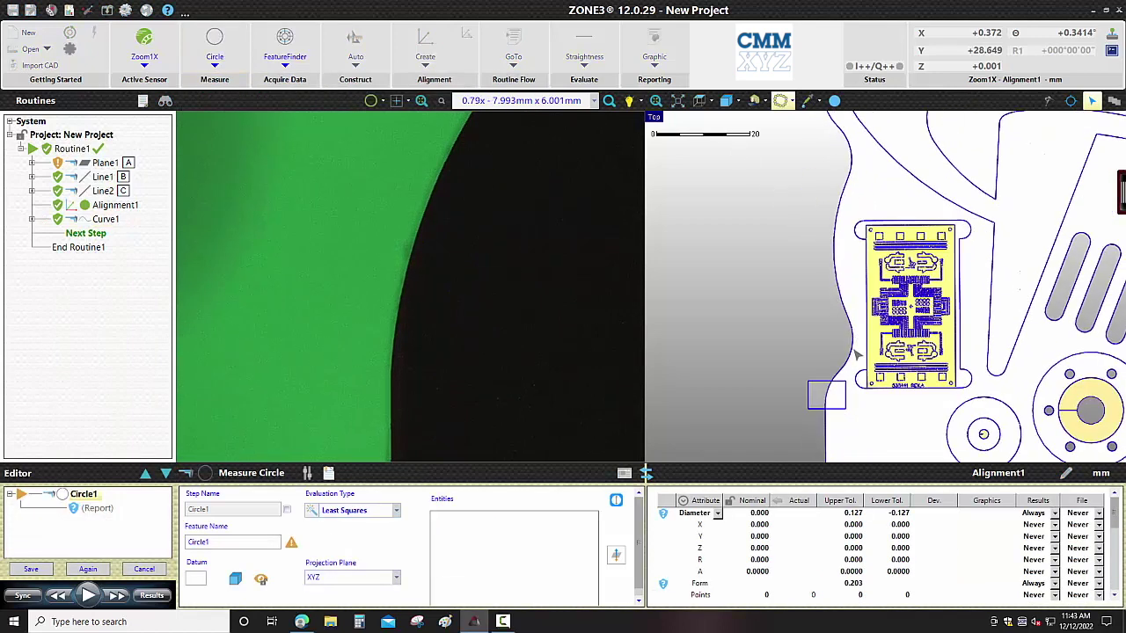
{"action": "left_click", "coordinate": [271, 67]}
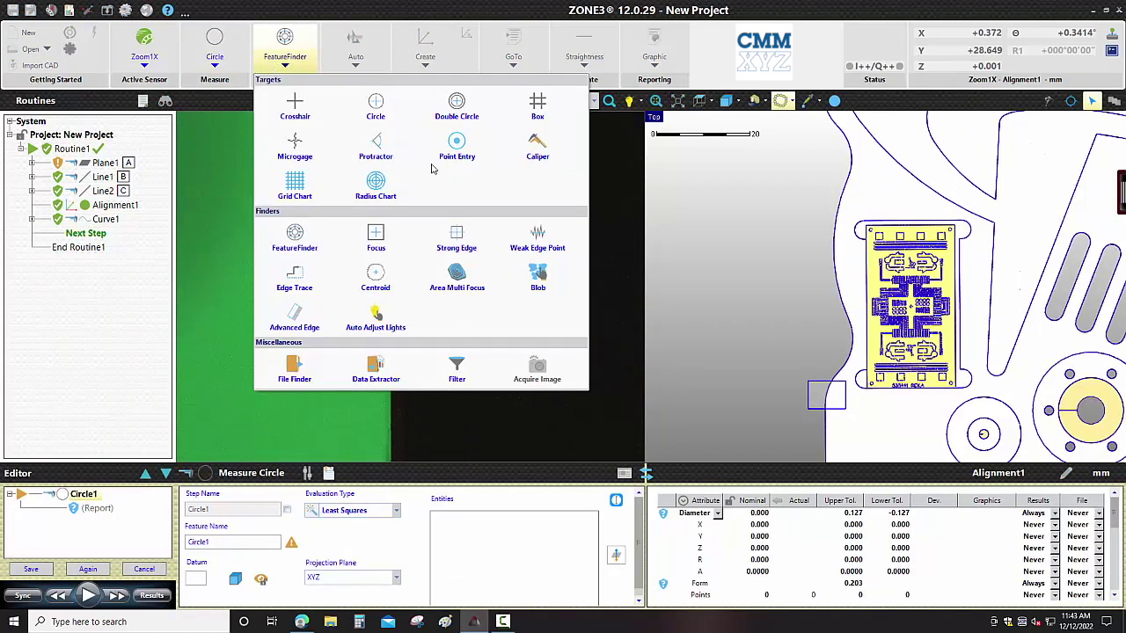
{"action": "left_click", "coordinate": [369, 369]}
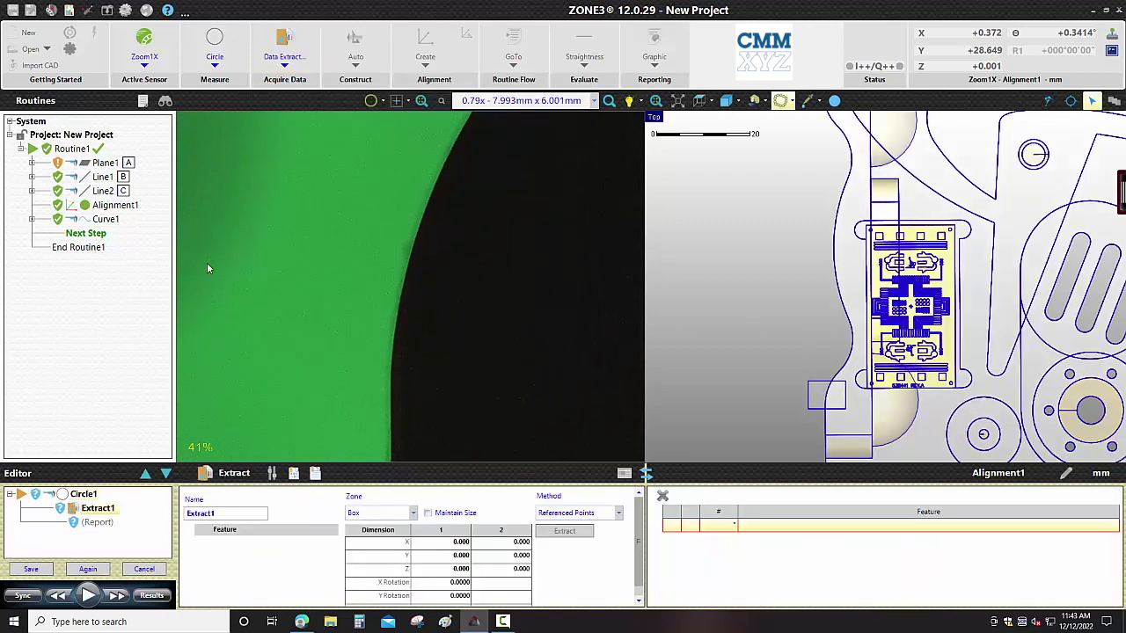
{"action": "left_click", "coordinate": [99, 222]}
{"action": "scroll", "coordinate": [787, 269], "scroll_direction": "up", "scroll_amount": 4}
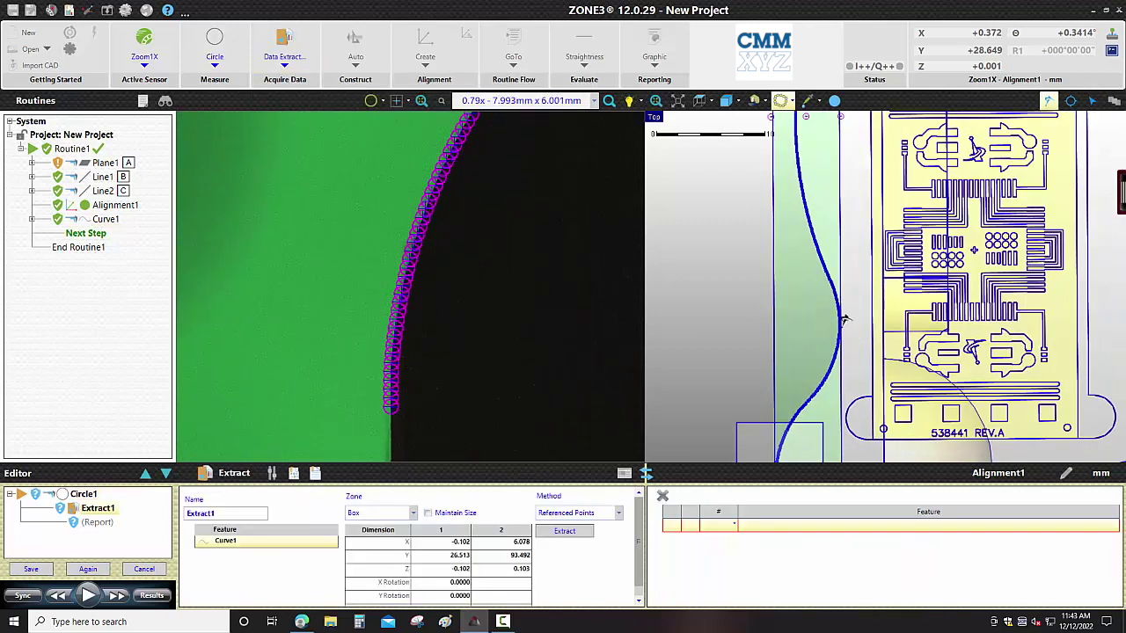
{"action": "left_click_drag", "start_coordinate": [869, 398], "coordinate": [867, 394]}
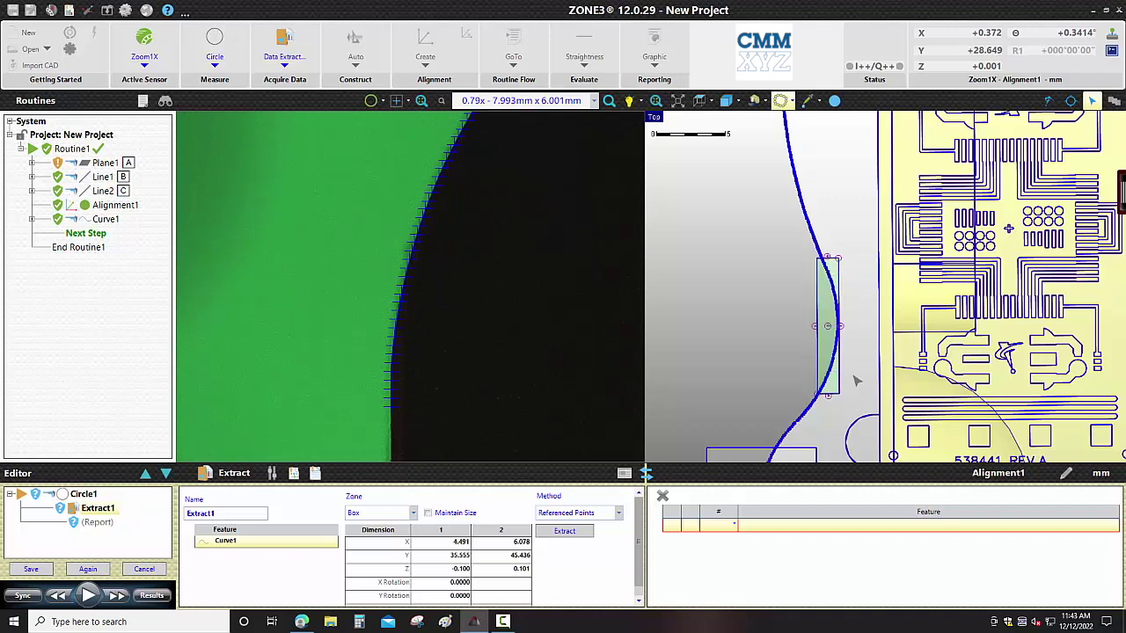
{"action": "left_click", "coordinate": [565, 531]}
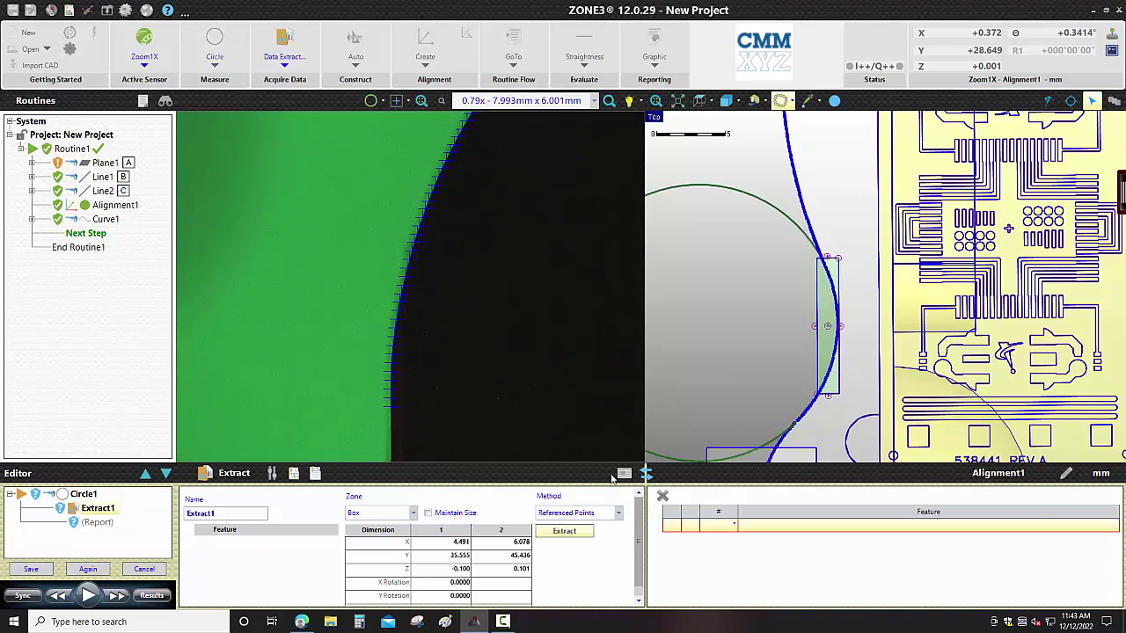
{"action": "left_click", "coordinate": [777, 538]}
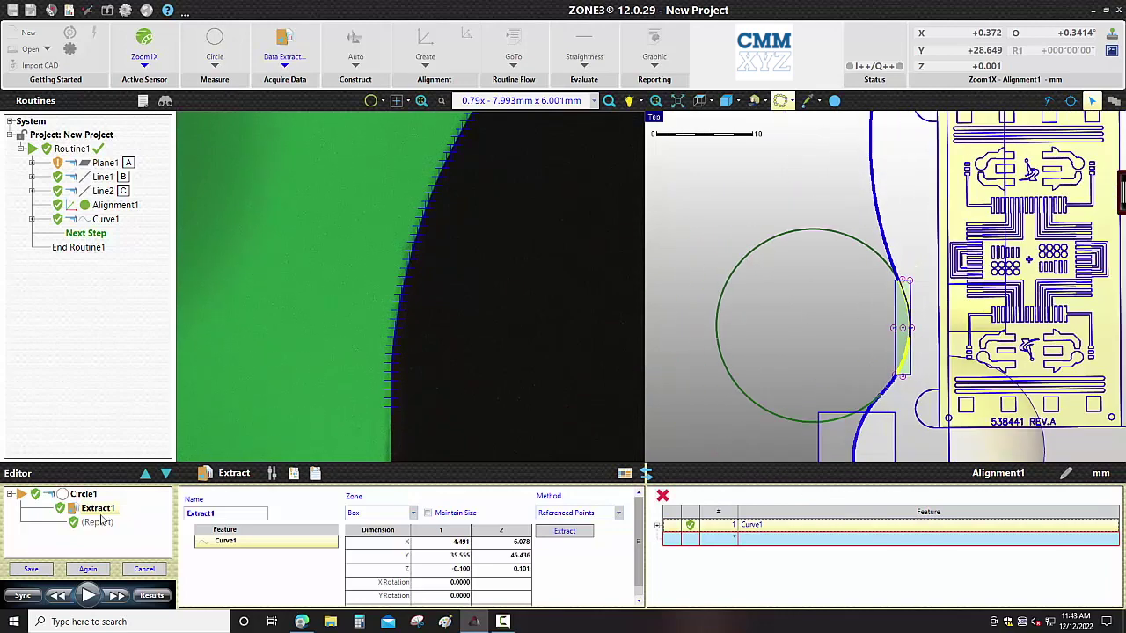
{"action": "left_click", "coordinate": [30, 569]}
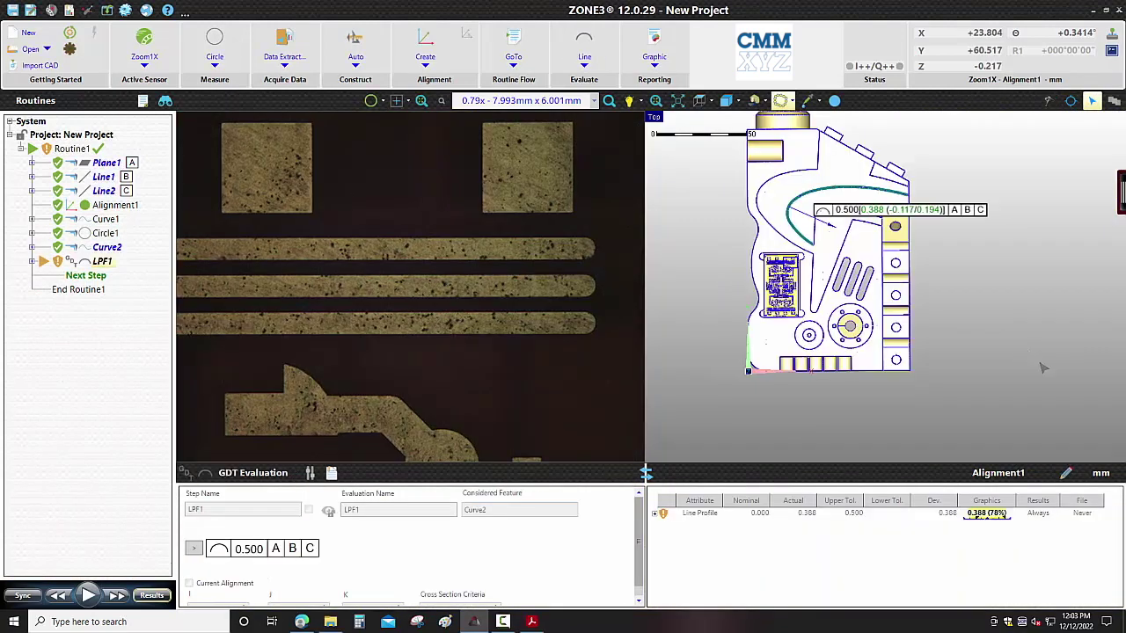
- Create Contour1 with Blob acquisition over the chip's central pads and bring up its 17 × 32 grid path settings
{"action": "left_click", "coordinate": [215, 63]}
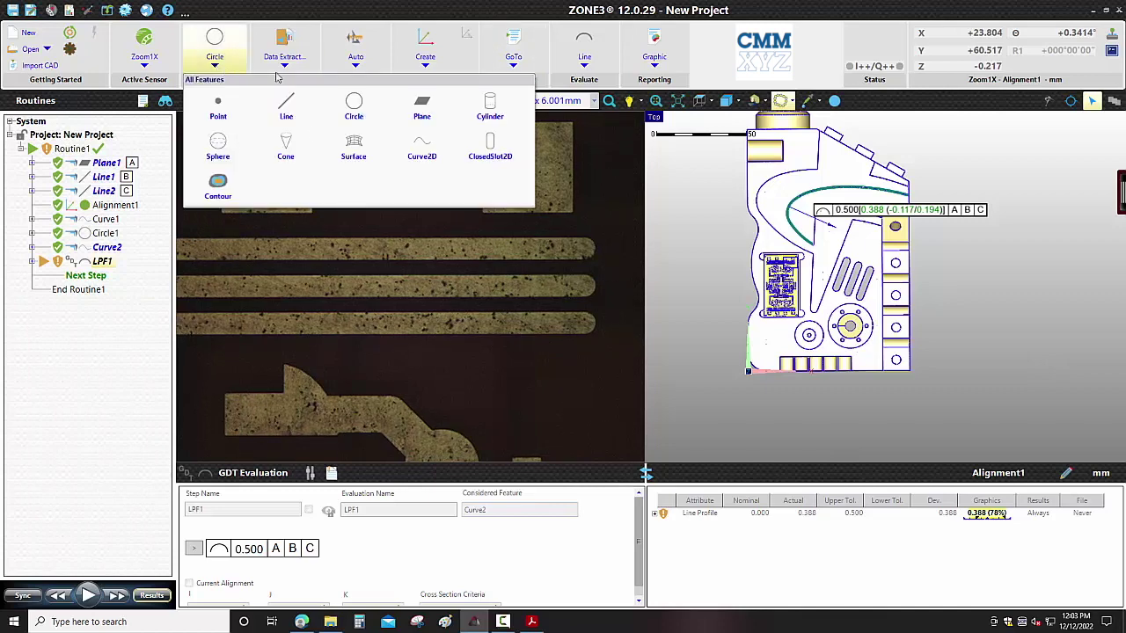
{"action": "left_click", "coordinate": [216, 184]}
{"action": "left_click", "coordinate": [287, 66]}
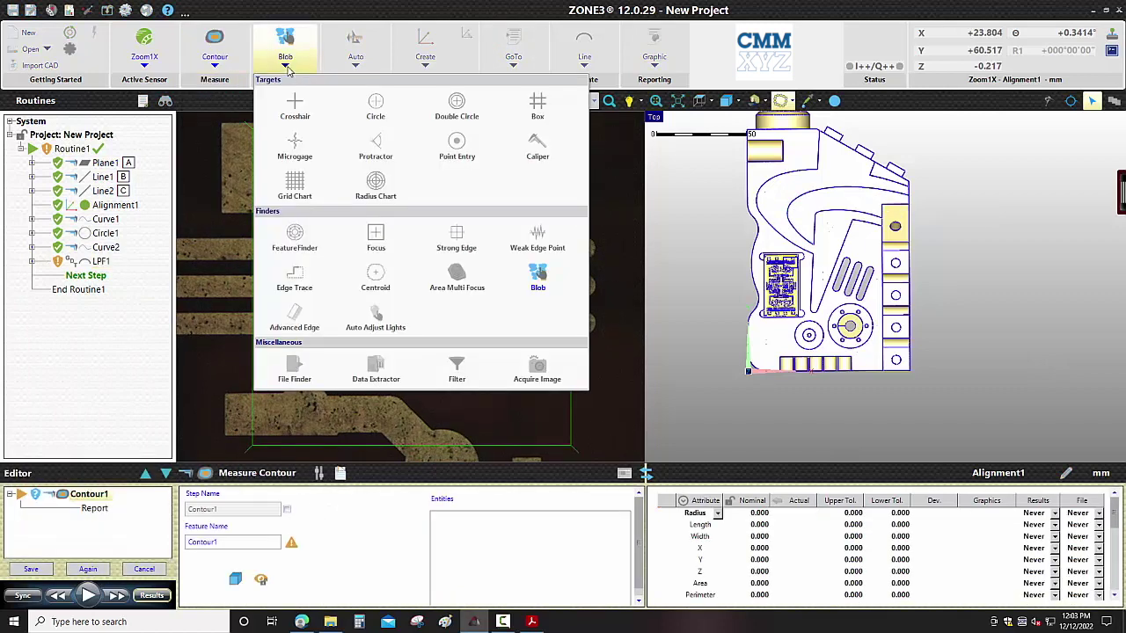
{"action": "left_click", "coordinate": [538, 270]}
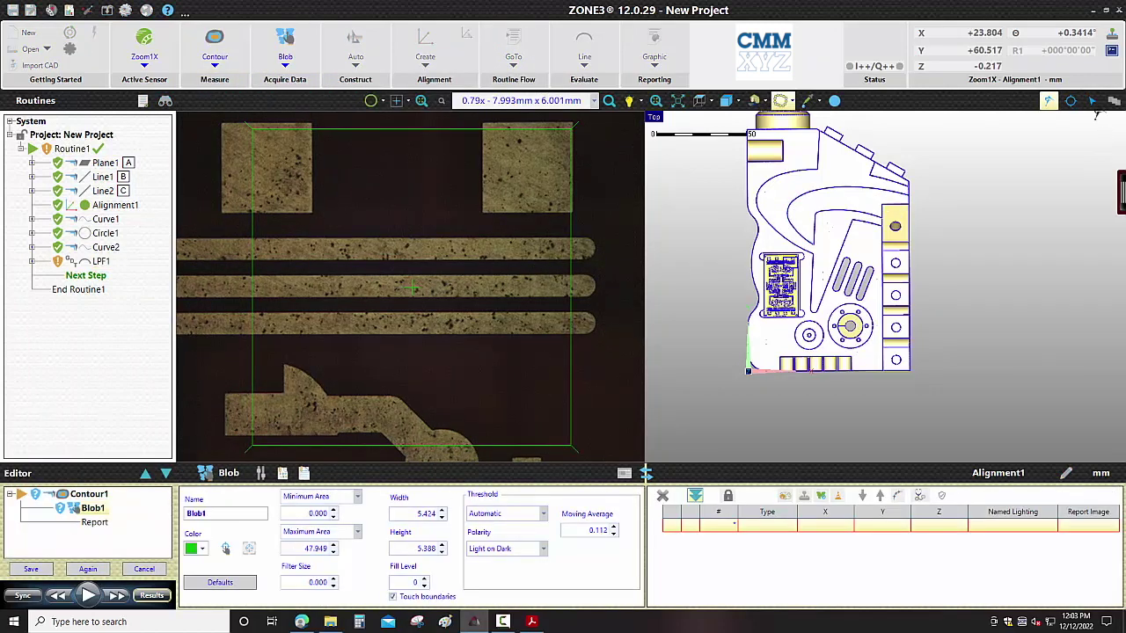
{"action": "scroll", "coordinate": [778, 286], "scroll_direction": "up", "scroll_amount": 8}
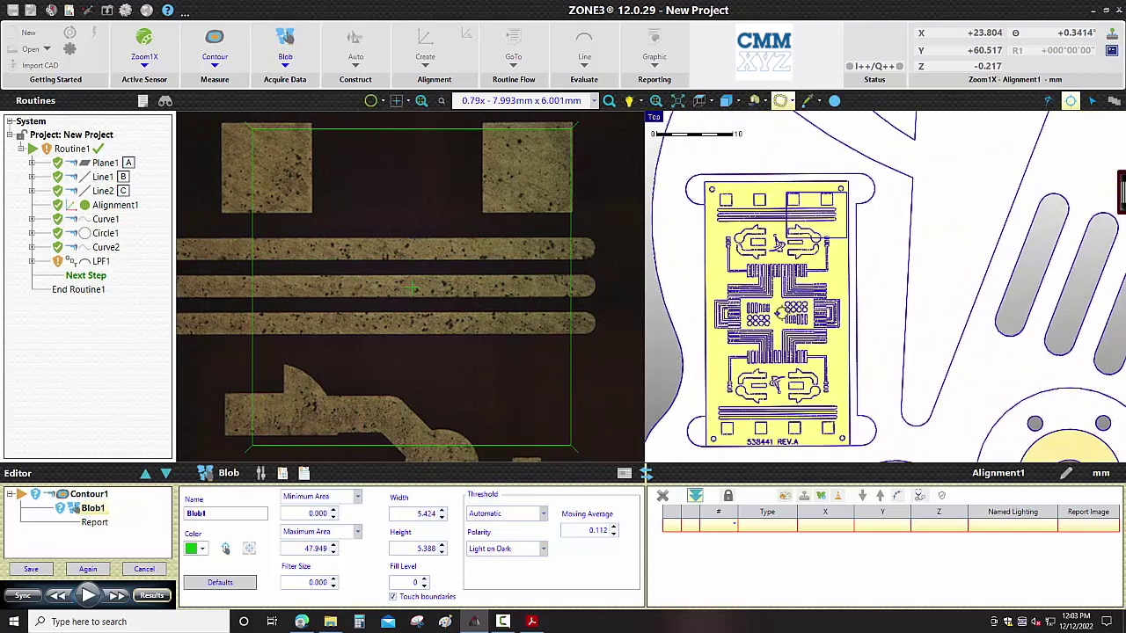
{"action": "double_click", "coordinate": [768, 315]}
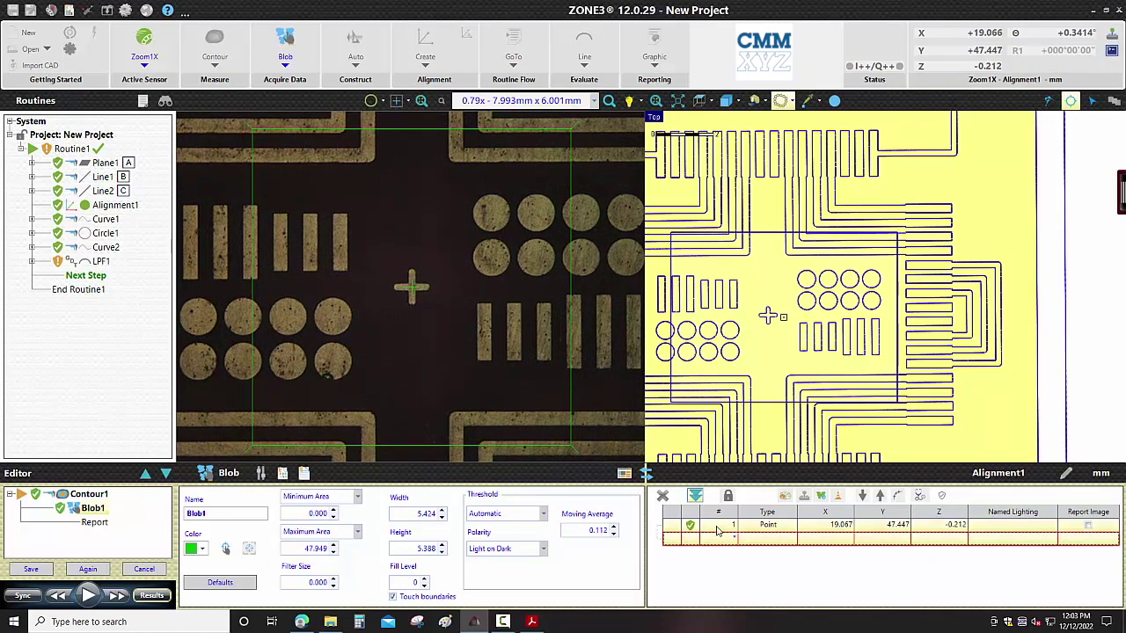
{"action": "left_click", "coordinate": [897, 496]}
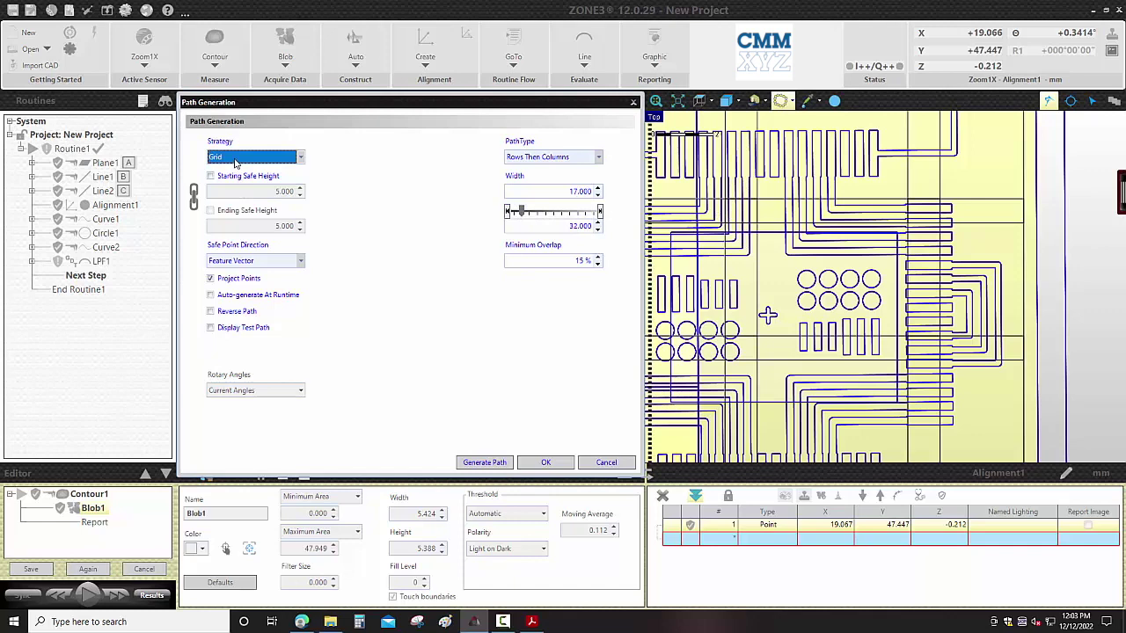
- Generate a Rows Then Columns grid path, run the blob scan over the pads, and save Contour1
{"action": "left_click", "coordinate": [546, 159]}
{"action": "left_click", "coordinate": [545, 161]}
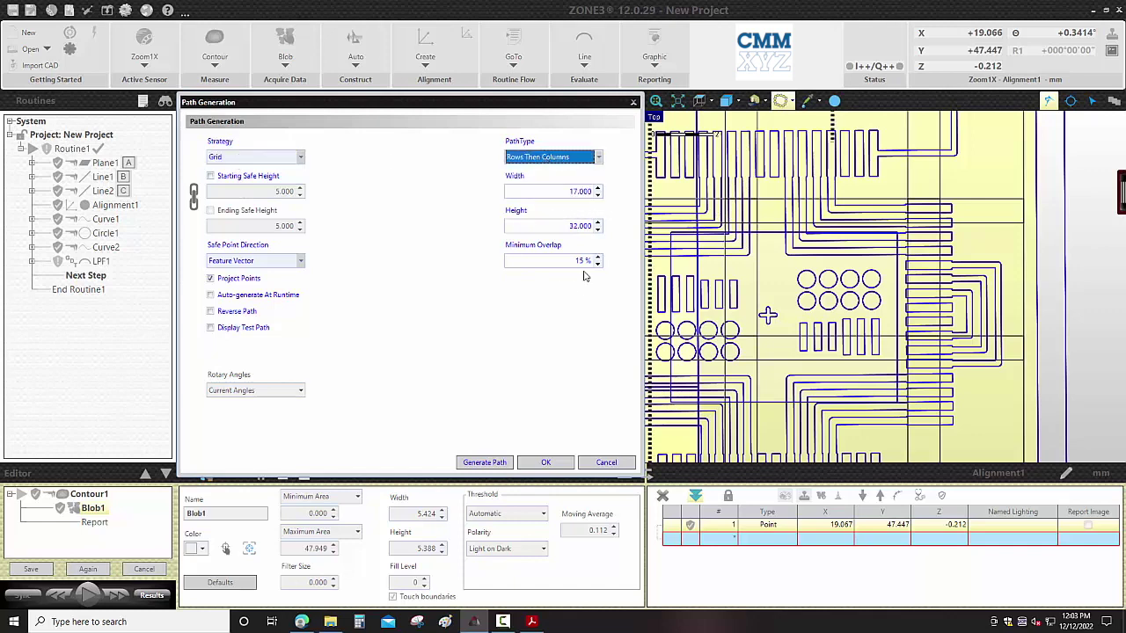
{"action": "left_click", "coordinate": [485, 463]}
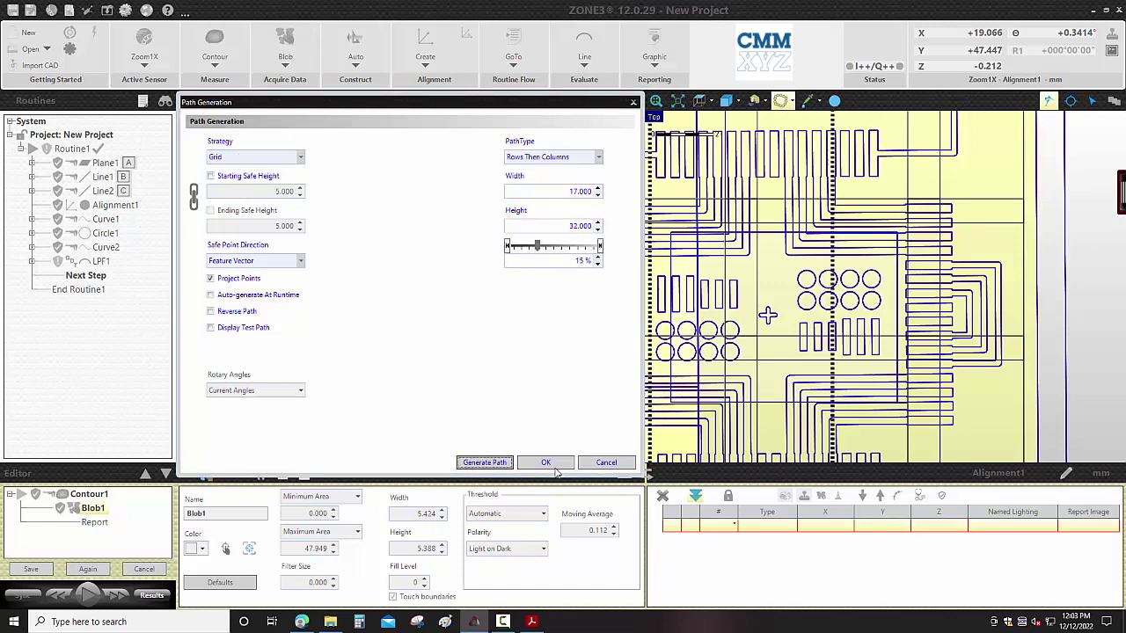
{"action": "left_click", "coordinate": [553, 466]}
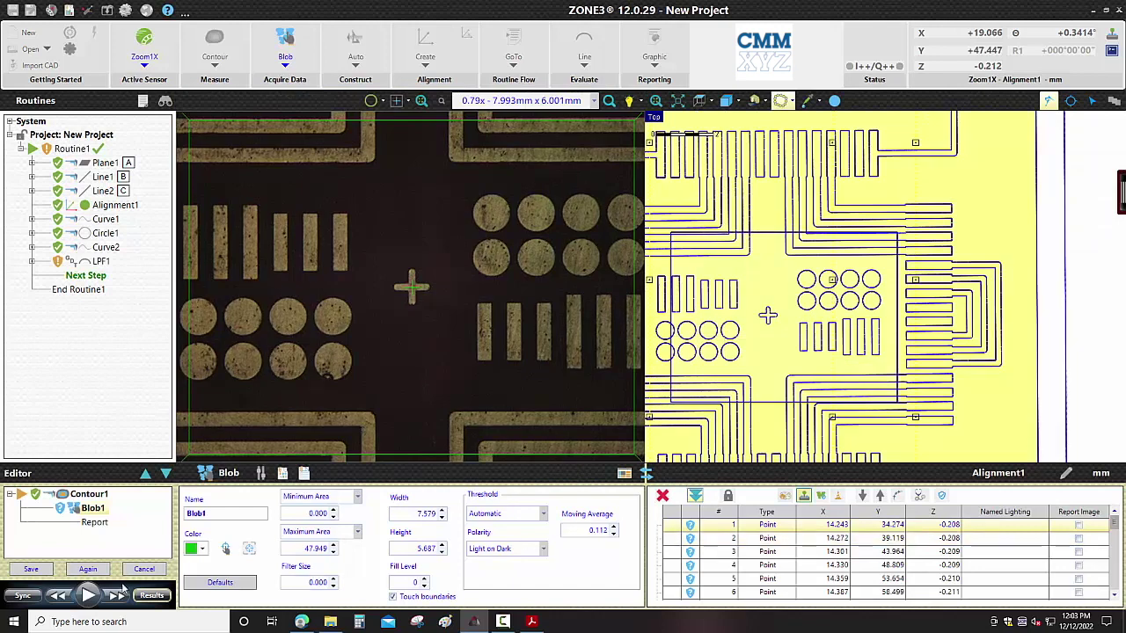
{"action": "left_click", "coordinate": [88, 596]}
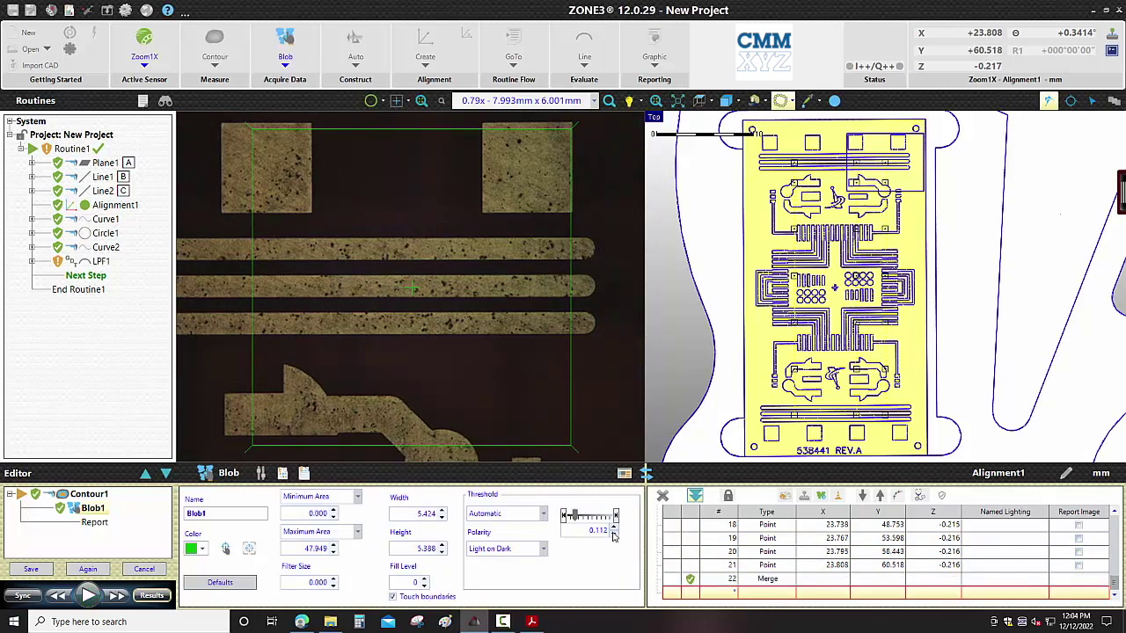
{"action": "left_click", "coordinate": [31, 570]}
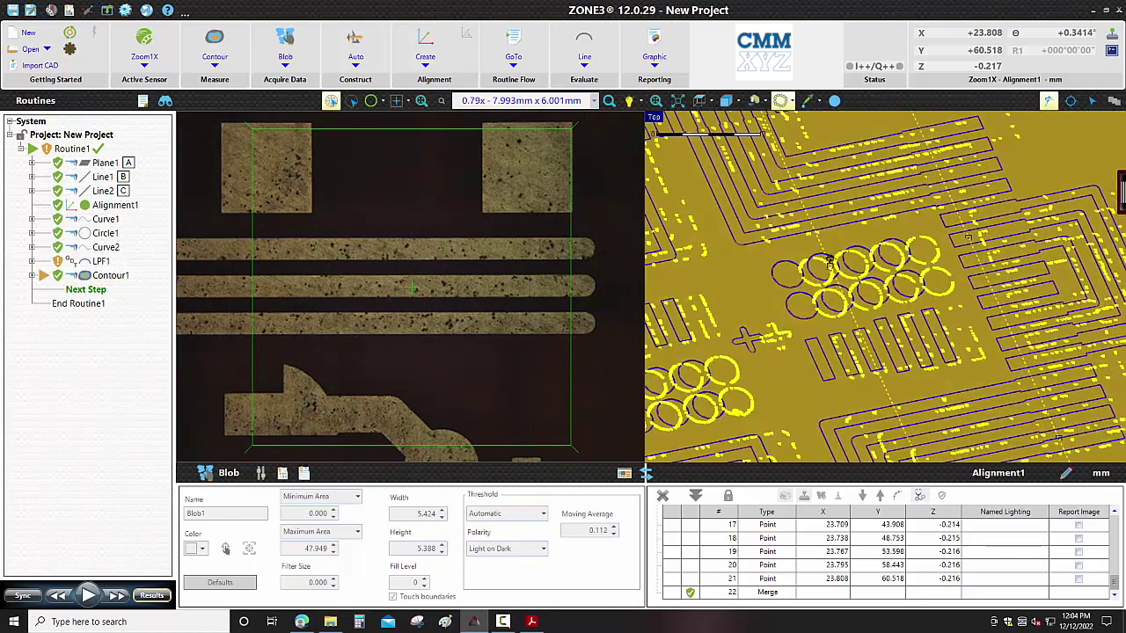
- Start a circle measurement and extract its points from a box of Contour1 points
{"action": "left_click", "coordinate": [215, 64]}
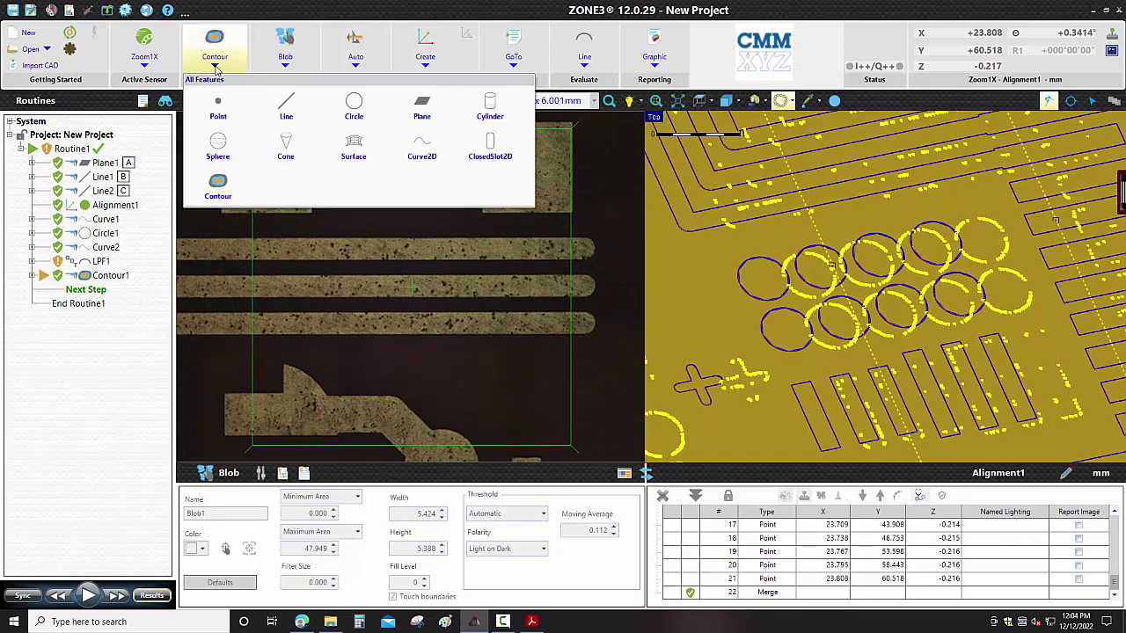
{"action": "left_click", "coordinate": [354, 115]}
{"action": "left_click", "coordinate": [286, 64]}
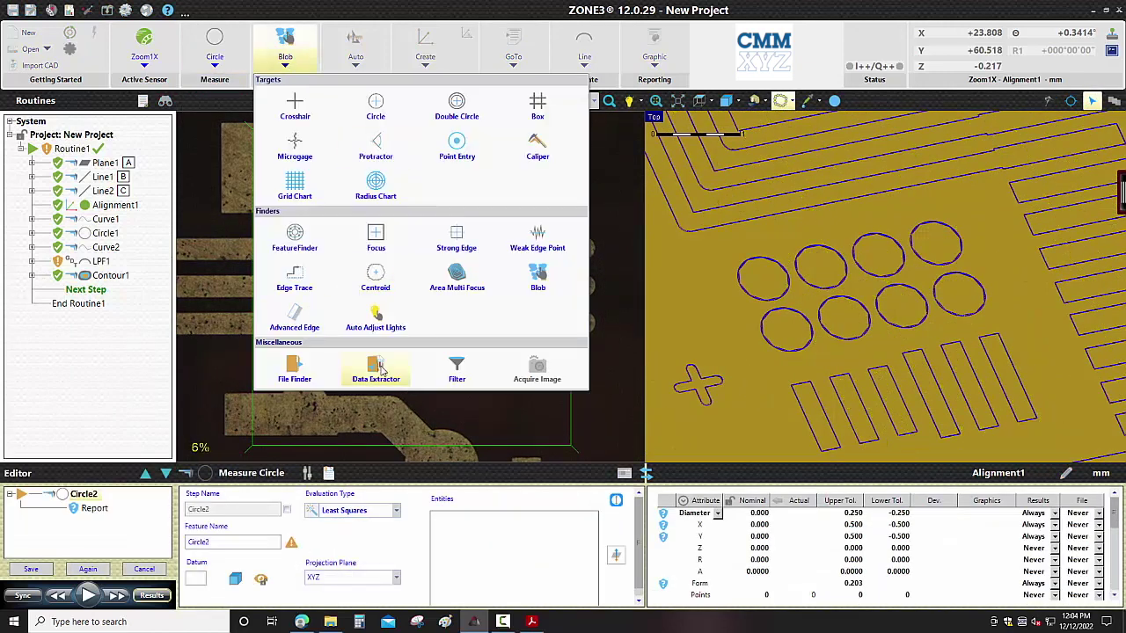
{"action": "left_click", "coordinate": [375, 370]}
{"action": "left_click_drag", "start_coordinate": [112, 281], "coordinate": [230, 541]}
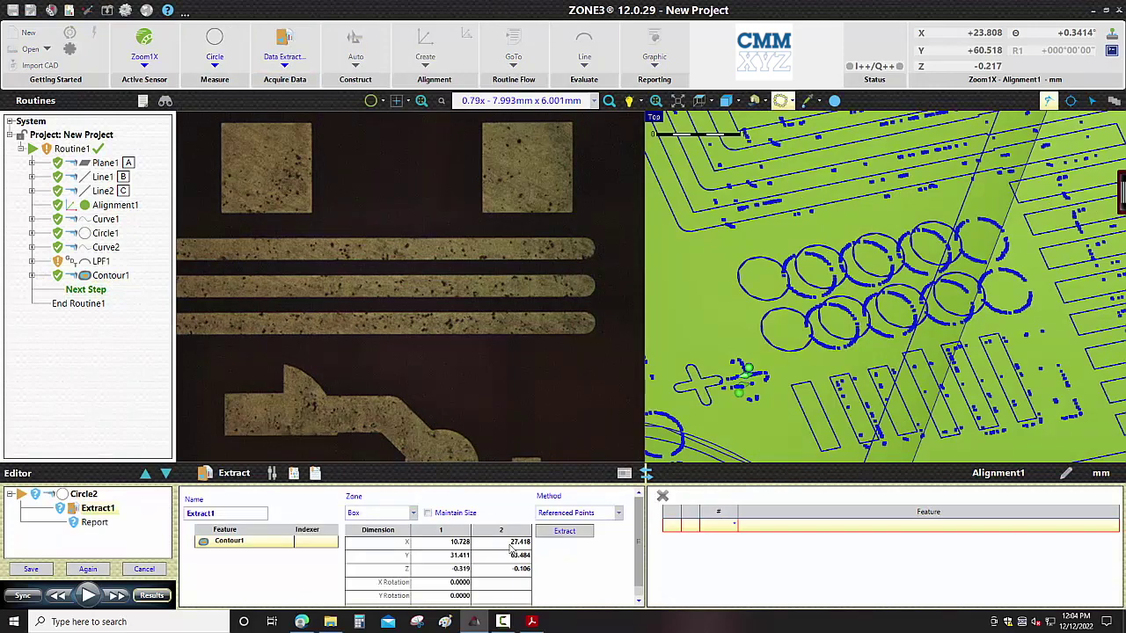
{"action": "left_click", "coordinate": [726, 100]}
{"action": "scroll", "coordinate": [821, 268], "scroll_direction": "up", "scroll_amount": 1}
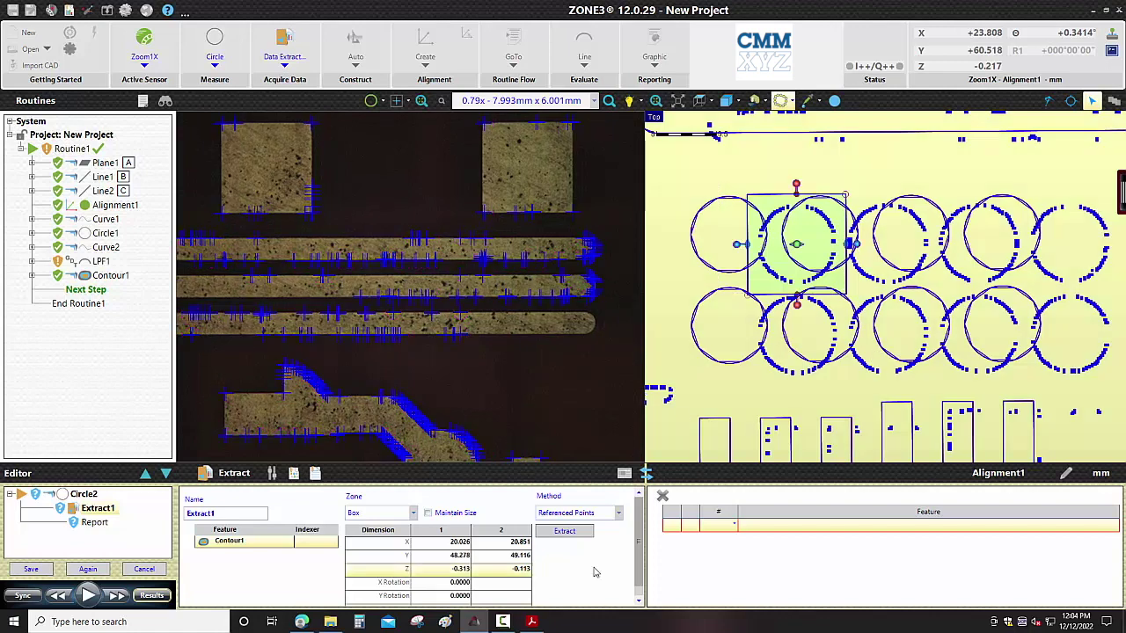
{"action": "left_click", "coordinate": [565, 531]}
{"action": "left_click", "coordinate": [799, 538]}
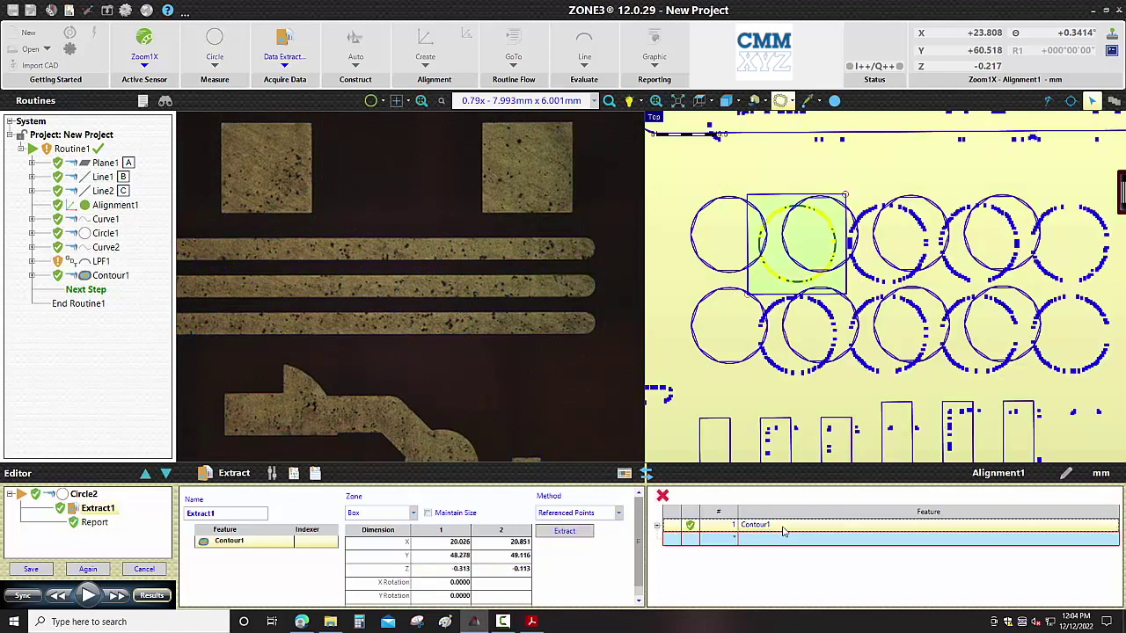
- Link Circle2 to the top-left CAD hole, set X and Y reporting to Never, and save it
{"action": "left_click", "coordinate": [95, 523]}
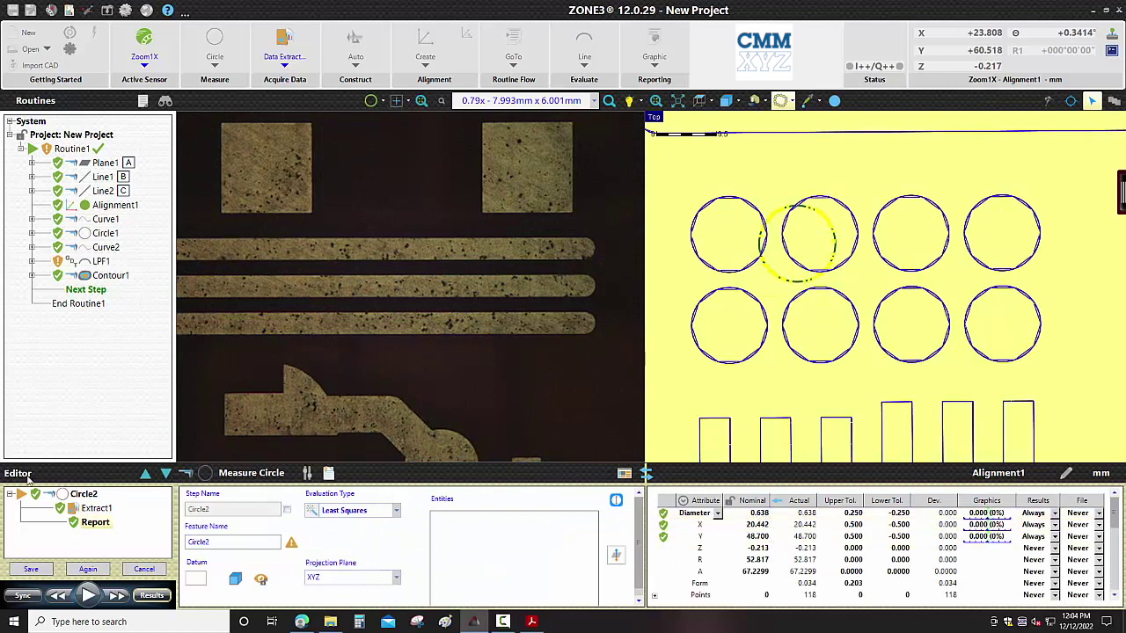
{"action": "left_click", "coordinate": [735, 269]}
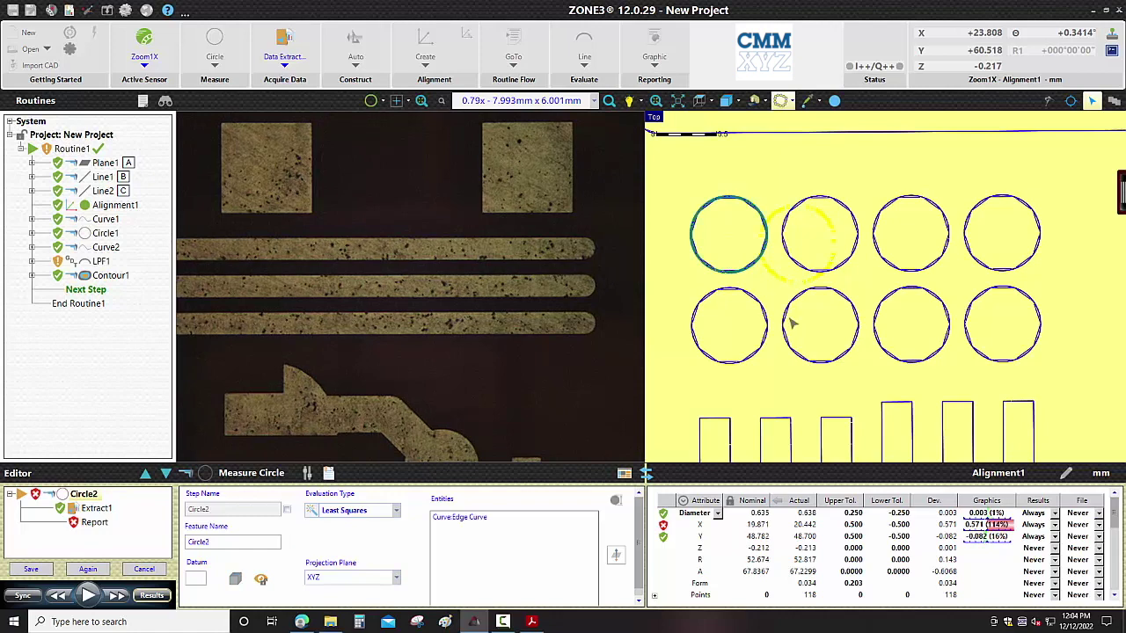
{"action": "left_click", "coordinate": [460, 517]}
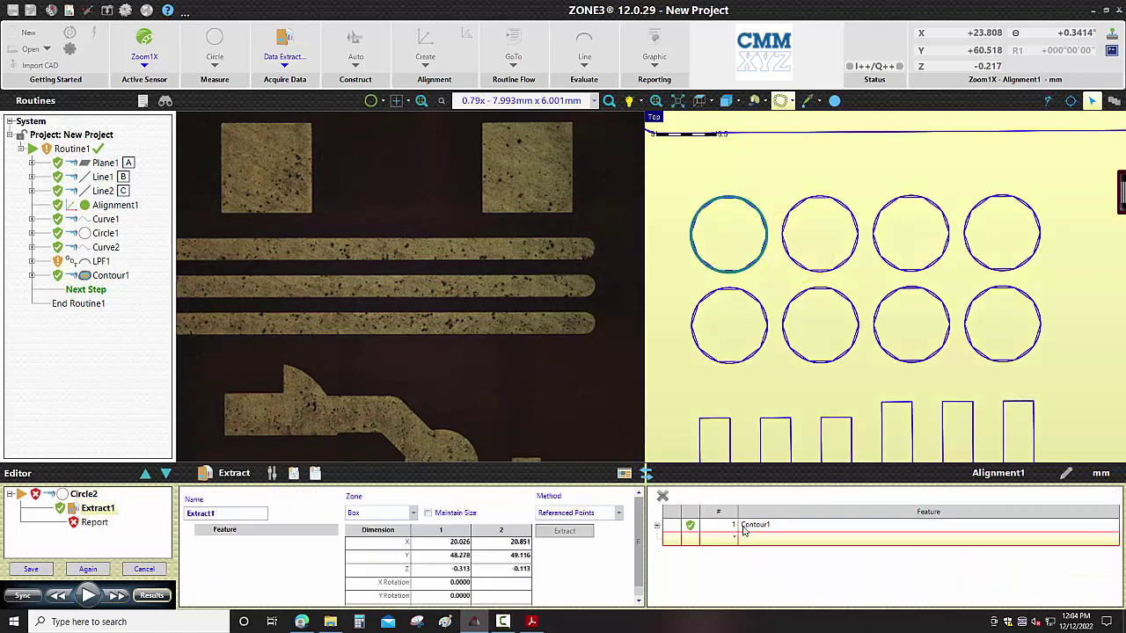
{"action": "left_click", "coordinate": [88, 526]}
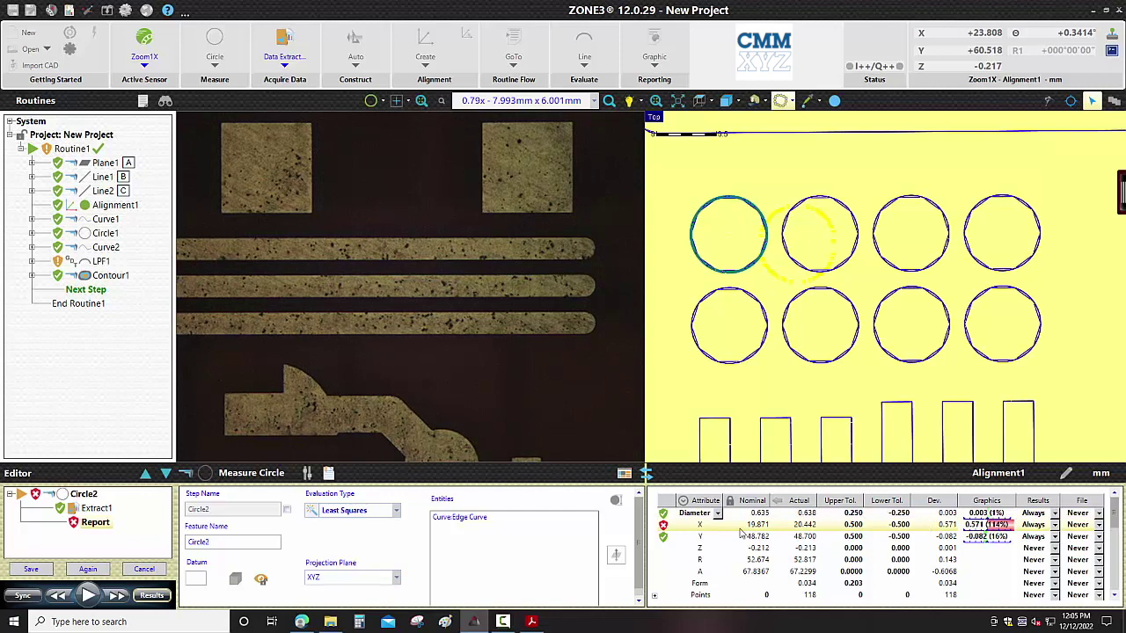
{"action": "left_click", "coordinate": [752, 537]}
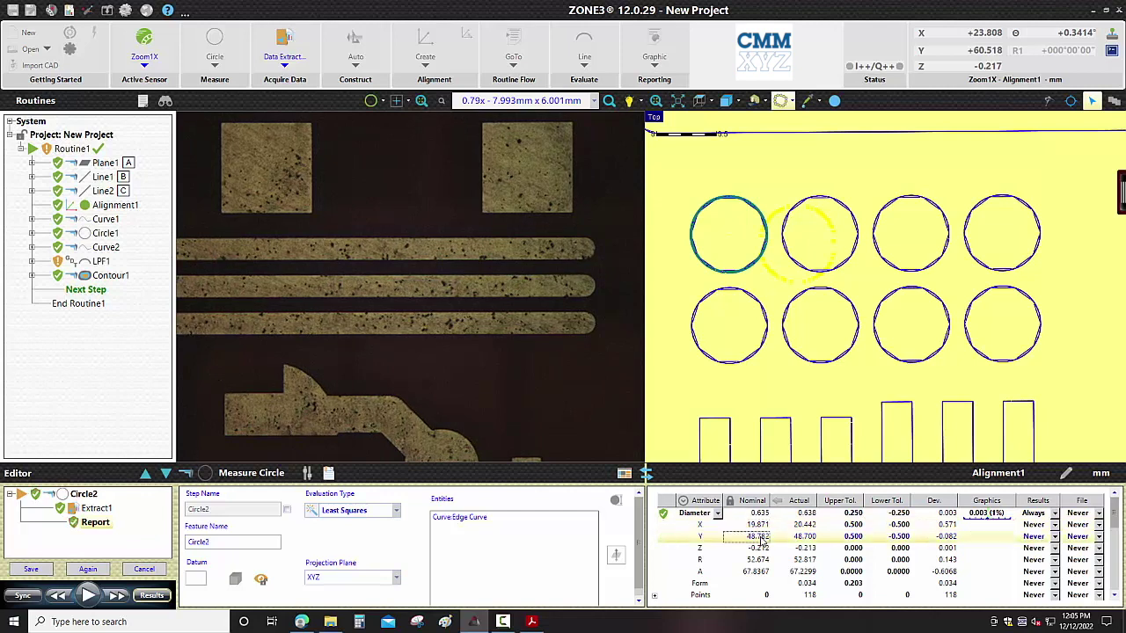
{"action": "left_click", "coordinate": [752, 515]}
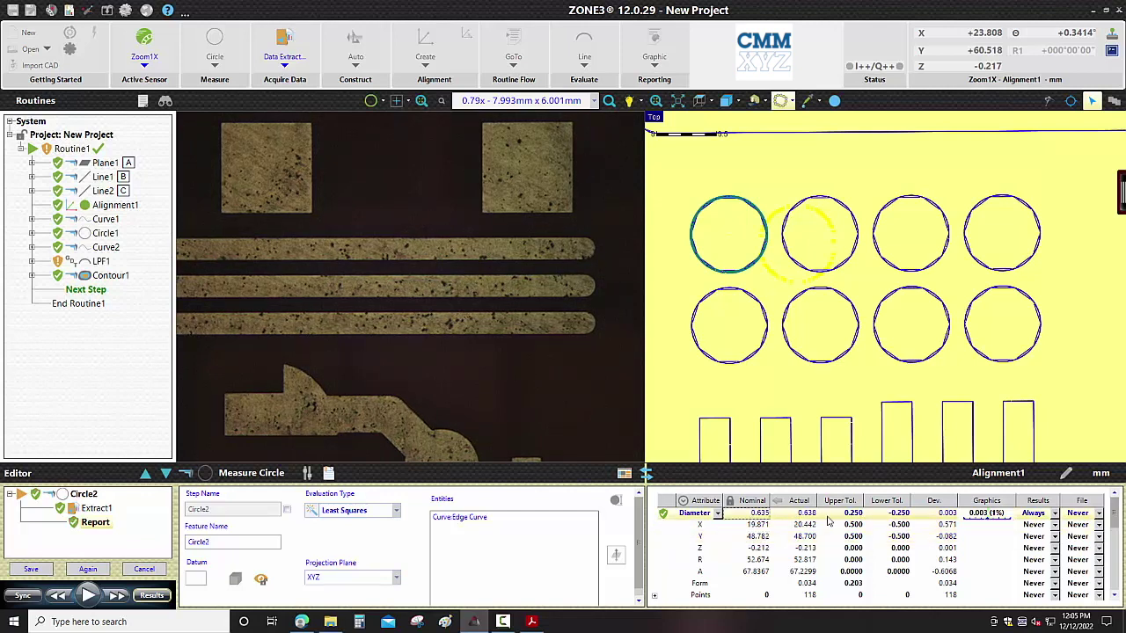
{"action": "left_click", "coordinate": [853, 514]}
{"action": "left_click", "coordinate": [31, 569]}
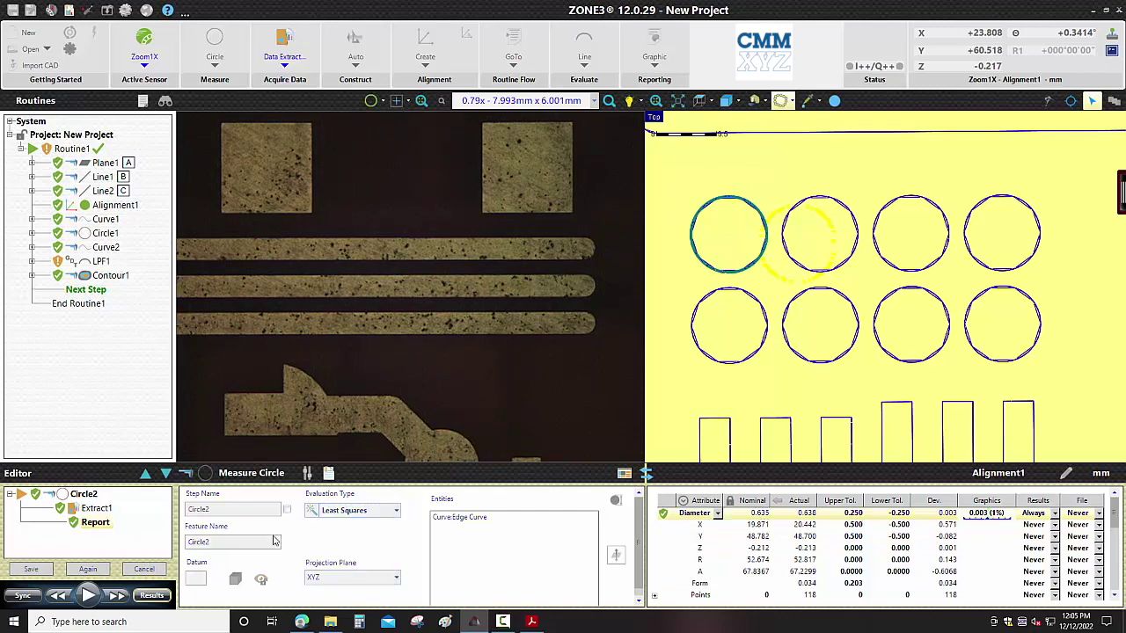
{"action": "scroll", "coordinate": [774, 264], "scroll_direction": "down", "scroll_amount": 5}
{"action": "scroll", "coordinate": [801, 233], "scroll_direction": "down", "scroll_amount": 5}
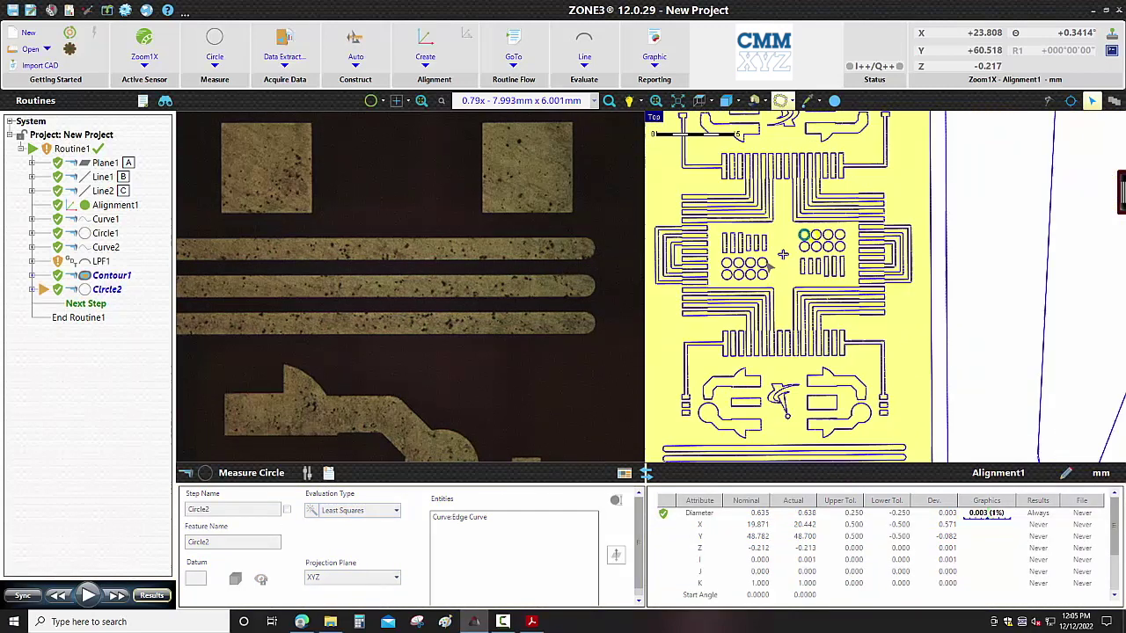
- Switch to the laser sensor and add a new cutting plane, Cut1, from the Metrology tree
{"action": "middle_click_drag", "start_coordinate": [854, 309], "coordinate": [888, 172]}
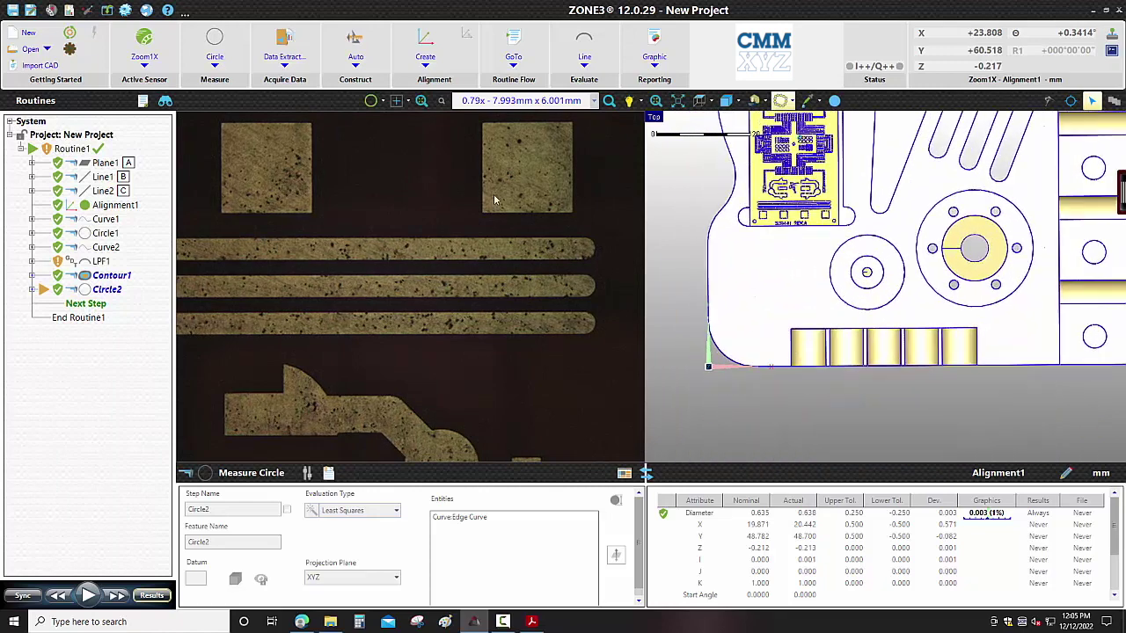
{"action": "left_click", "coordinate": [144, 54]}
{"action": "left_click", "coordinate": [151, 151]}
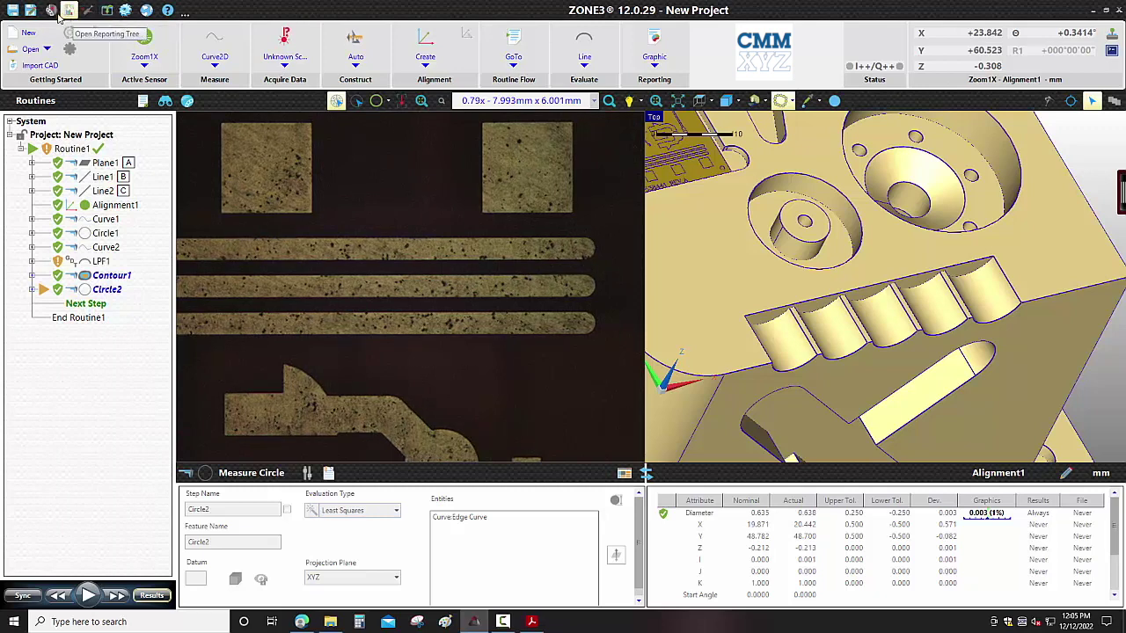
{"action": "left_click", "coordinate": [69, 9]}
{"action": "scroll", "coordinate": [269, 369], "scroll_direction": "down", "scroll_amount": 2}
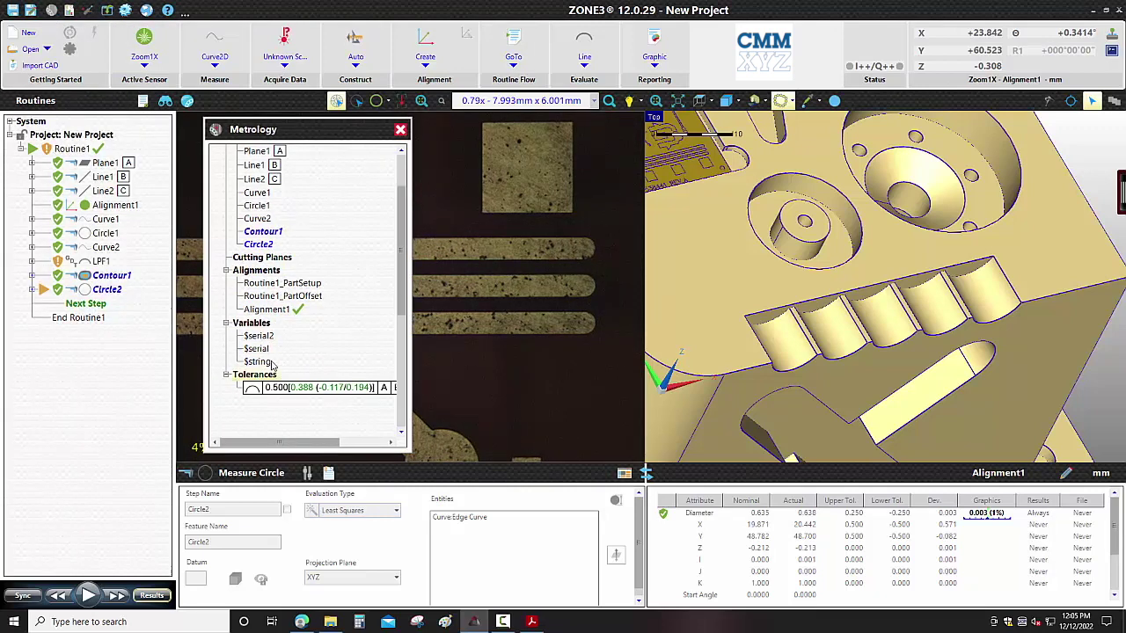
{"action": "right_click", "coordinate": [262, 259]}
{"action": "left_click", "coordinate": [286, 264]}
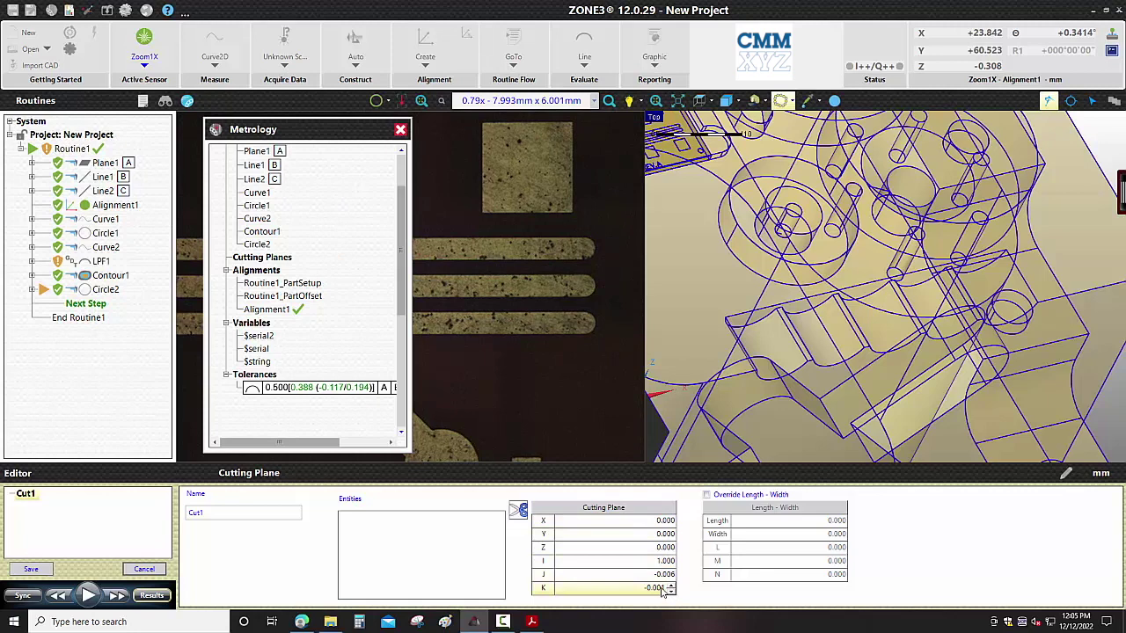
- Set Cut1's normal to IJK 0,1,0 and its position to Y 4, and apply it
{"action": "left_click", "coordinate": [655, 561]}
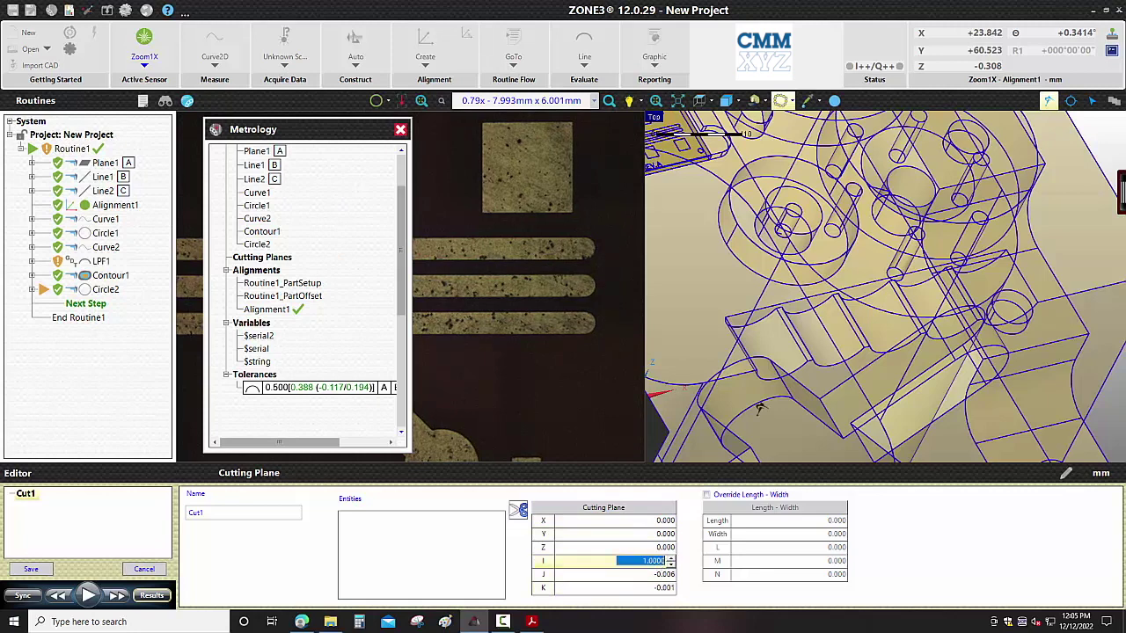
{"action": "type", "text": "0"}
{"action": "key", "text": "Tab"}
{"action": "type", "text": "1"}
{"action": "key", "text": "Tab"}
{"action": "type", "text": "0"}
{"action": "key", "text": "Tab"}
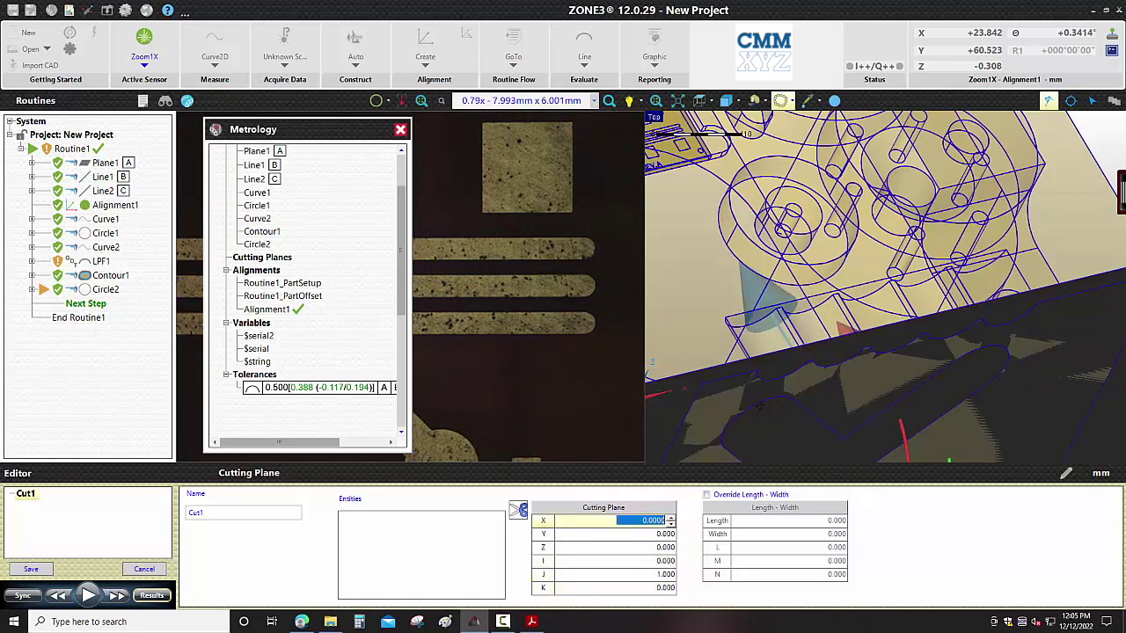
{"action": "middle_click_drag", "start_coordinate": [758, 406], "coordinate": [753, 398]}
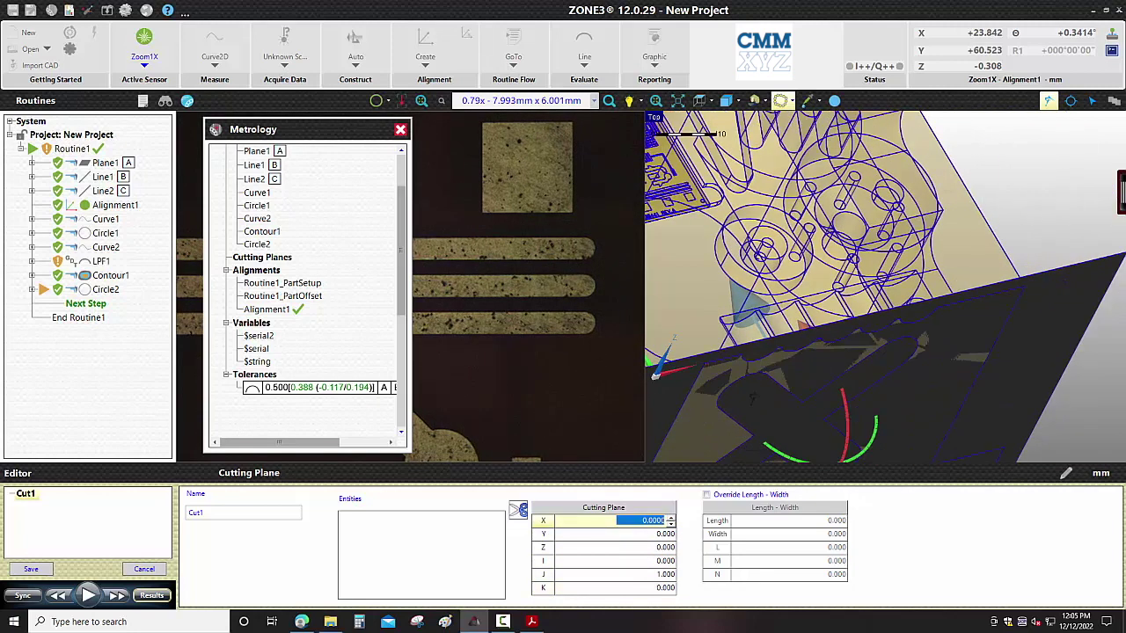
{"action": "left_click", "coordinate": [625, 534]}
{"action": "type", "text": "4"}
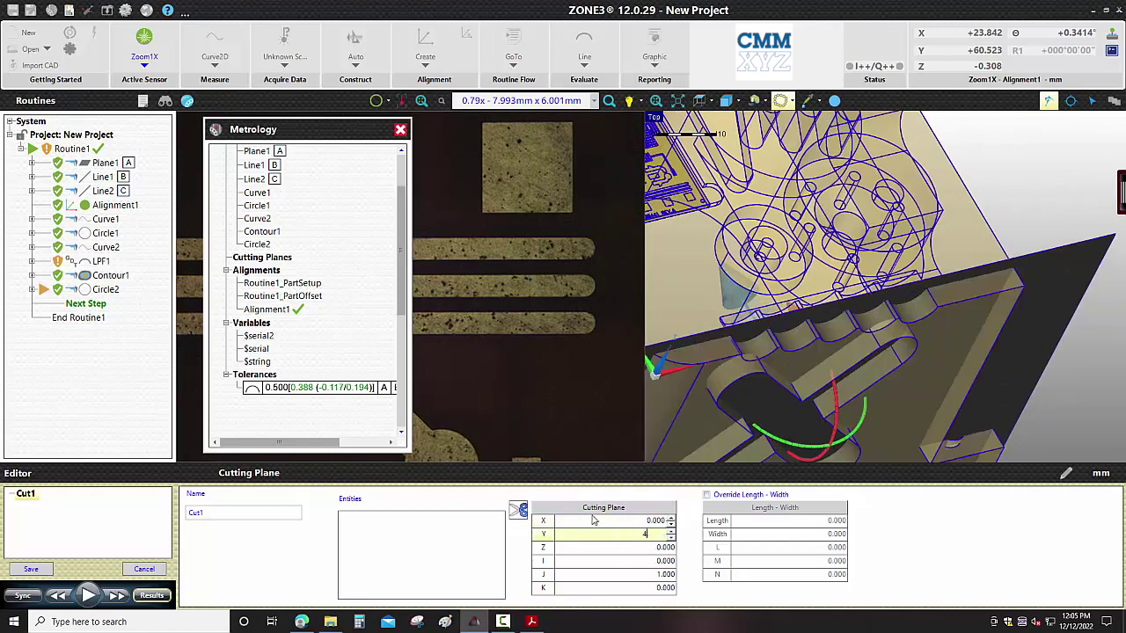
{"action": "left_click", "coordinate": [519, 512]}
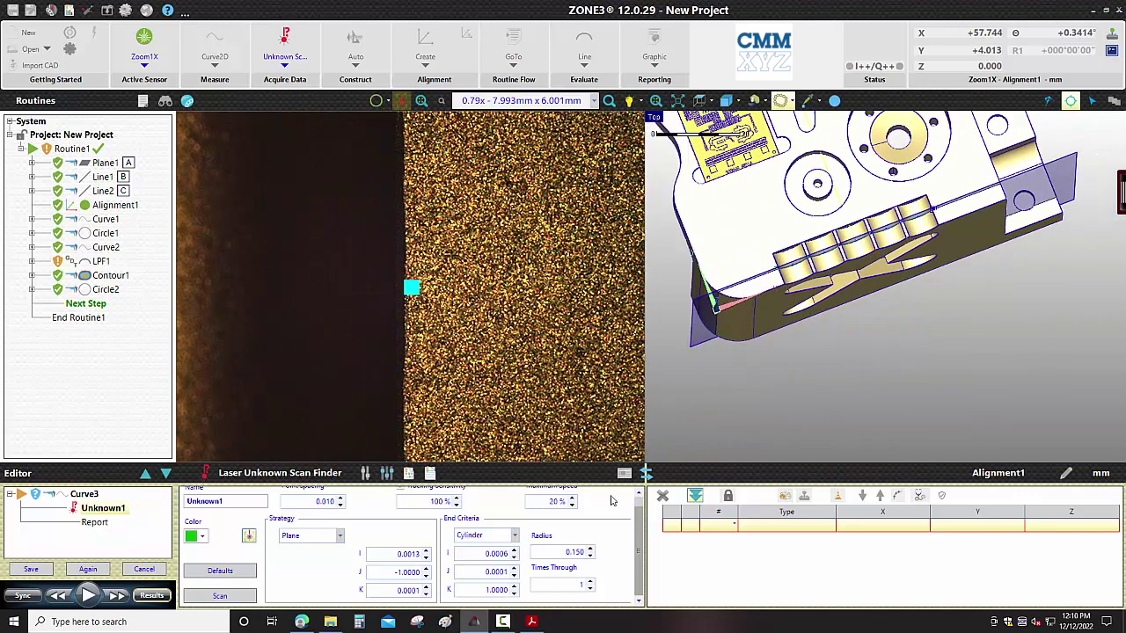
- Laser-scan across the scalloped cylinders, check the found plane, and save the scan as Curve3
{"action": "scroll", "coordinate": [613, 500], "scroll_direction": "up", "scroll_amount": 1}
{"action": "scroll", "coordinate": [387, 554], "scroll_direction": "down", "scroll_amount": 1}
{"action": "left_click", "coordinate": [220, 595]}
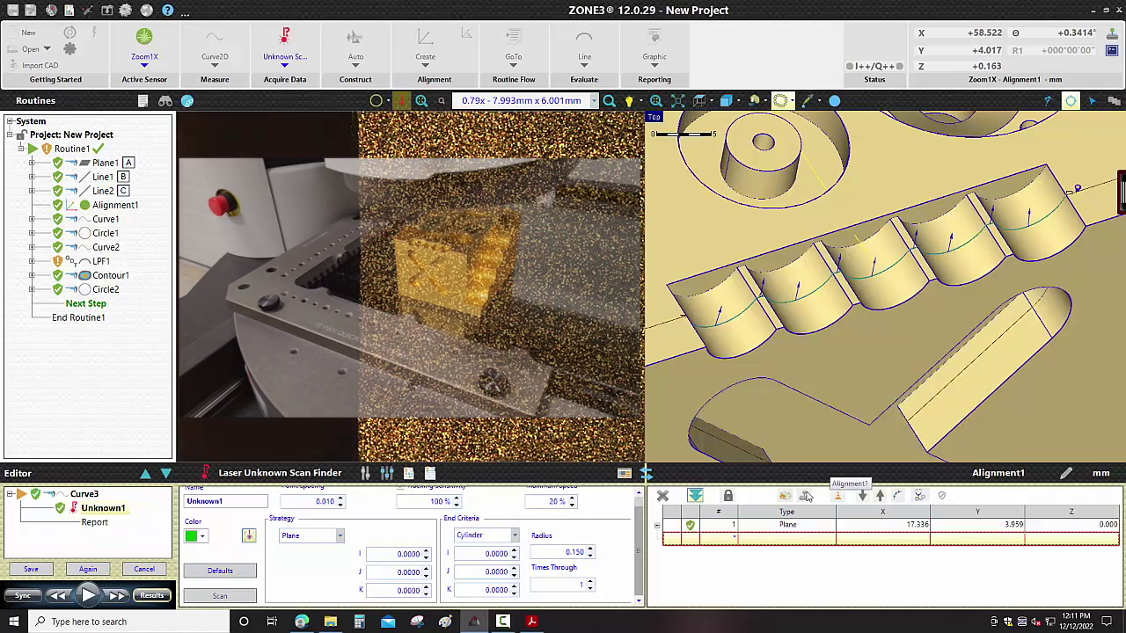
{"action": "left_click", "coordinate": [786, 526]}
{"action": "middle_click_drag", "start_coordinate": [809, 304], "coordinate": [802, 353]}
{"action": "left_click", "coordinate": [18, 570]}
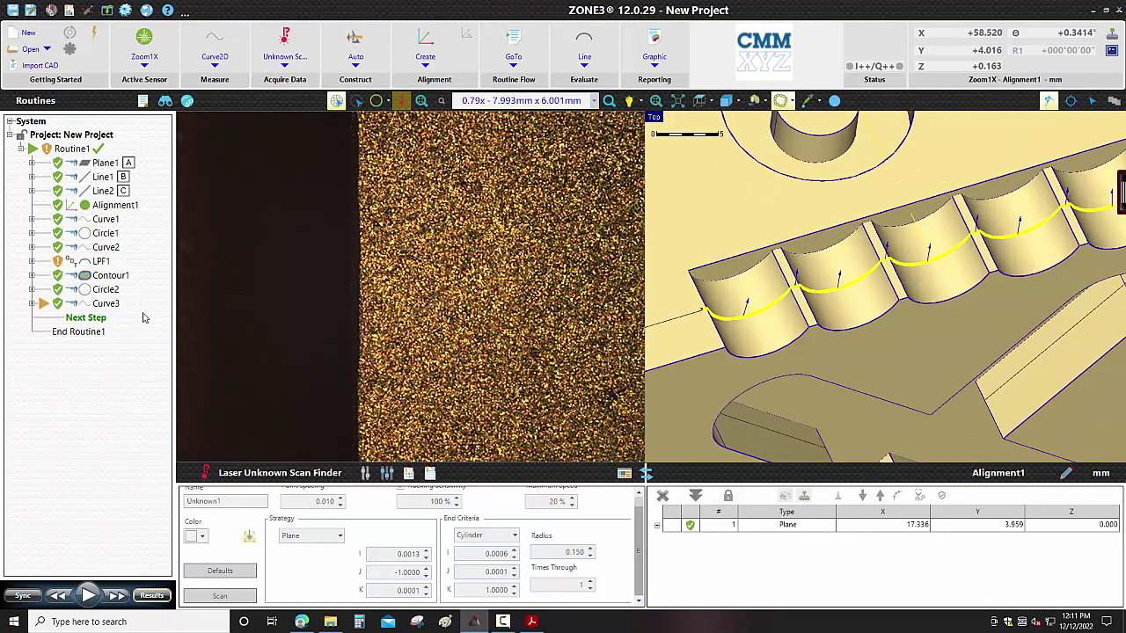
- Open the Linear Copy Step(s) options for Curve3
{"action": "mouse_move", "coordinate": [108, 314]}
{"action": "right_click", "coordinate": [107, 306]}
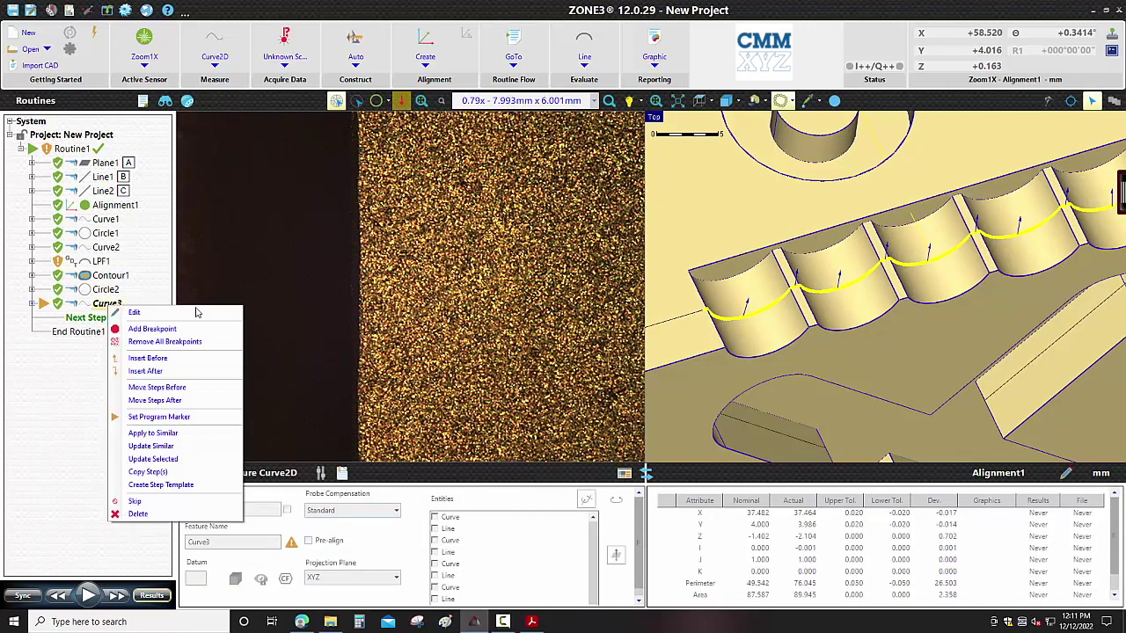
{"action": "left_click", "coordinate": [176, 473]}
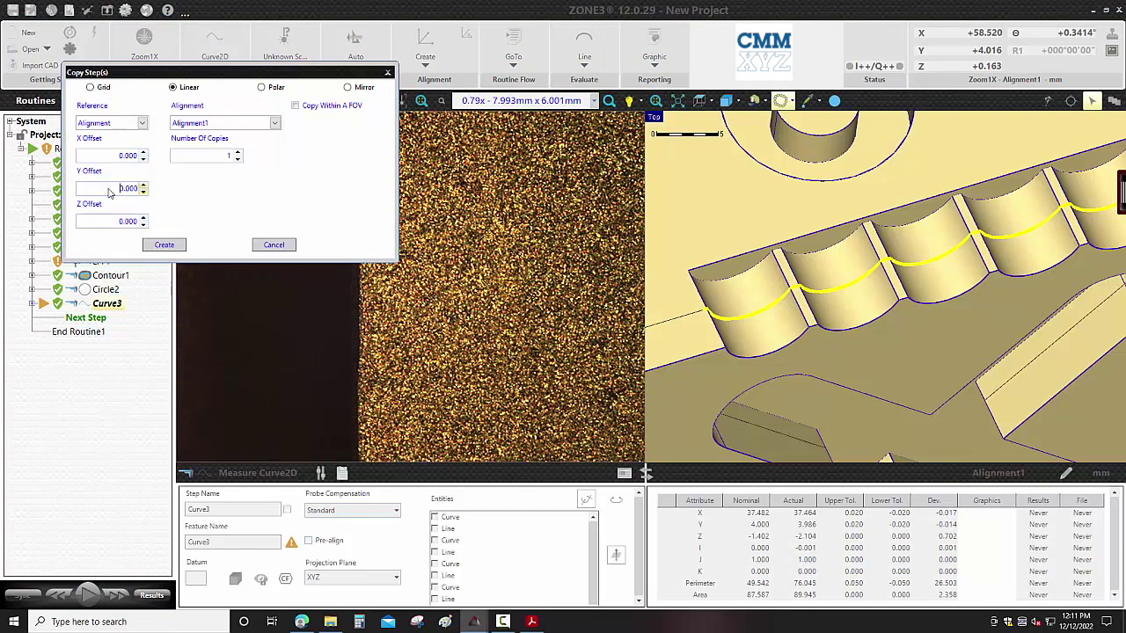
- Create Y-offset copies Curve4 and Curve5 of Curve3, and set execution to start at Curve4
{"action": "left_click", "coordinate": [115, 191]}
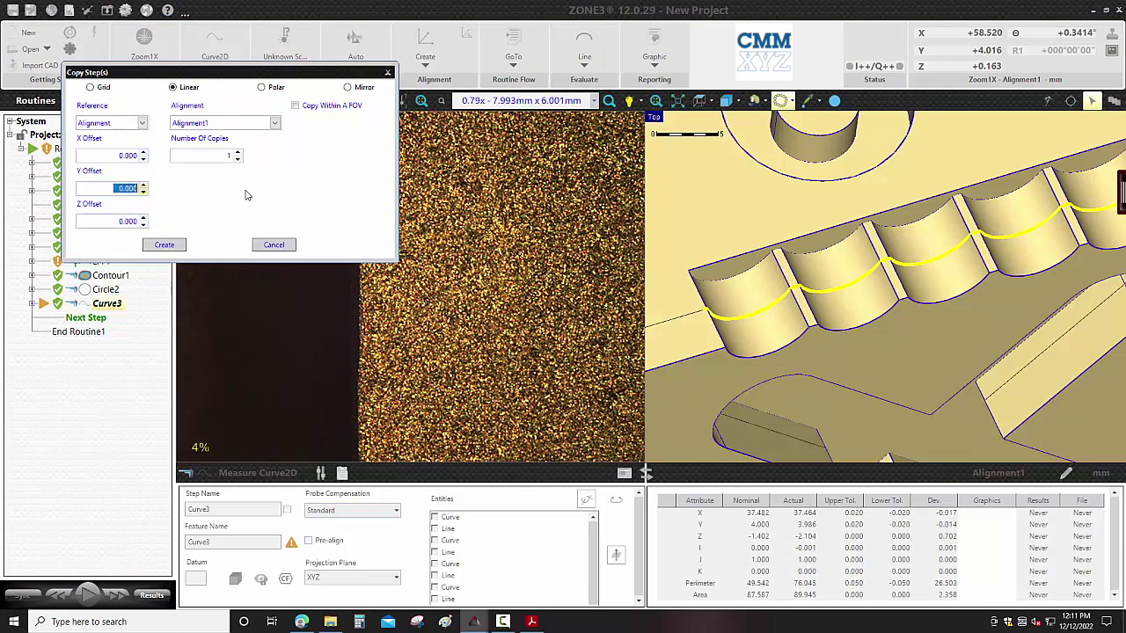
{"action": "left_click", "coordinate": [164, 245]}
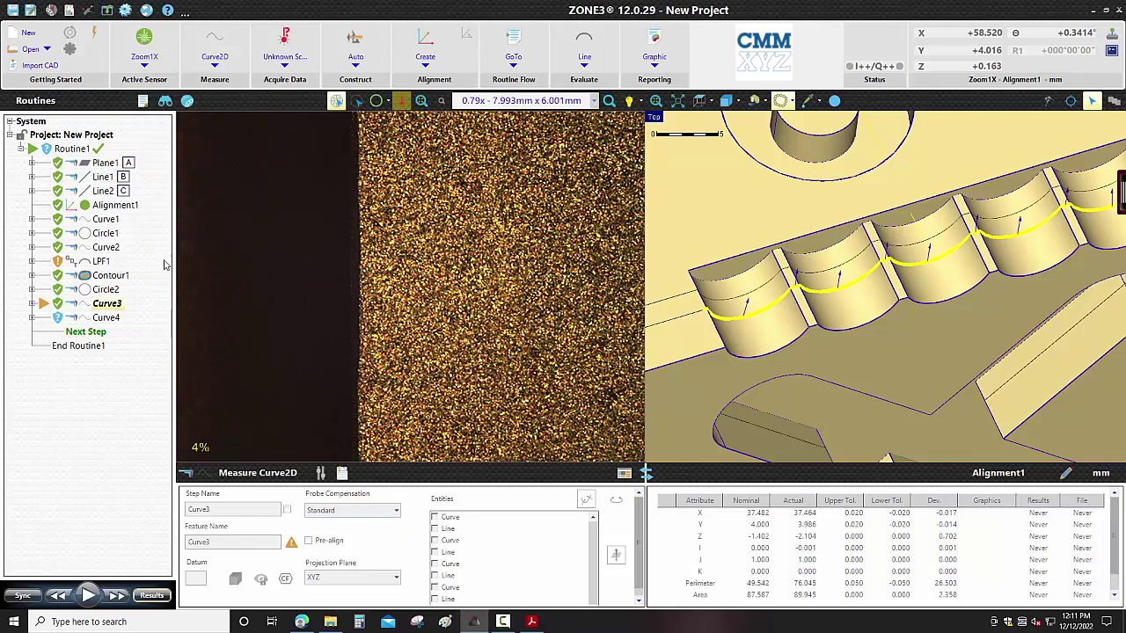
{"action": "right_click", "coordinate": [108, 305]}
{"action": "left_click", "coordinate": [147, 471]}
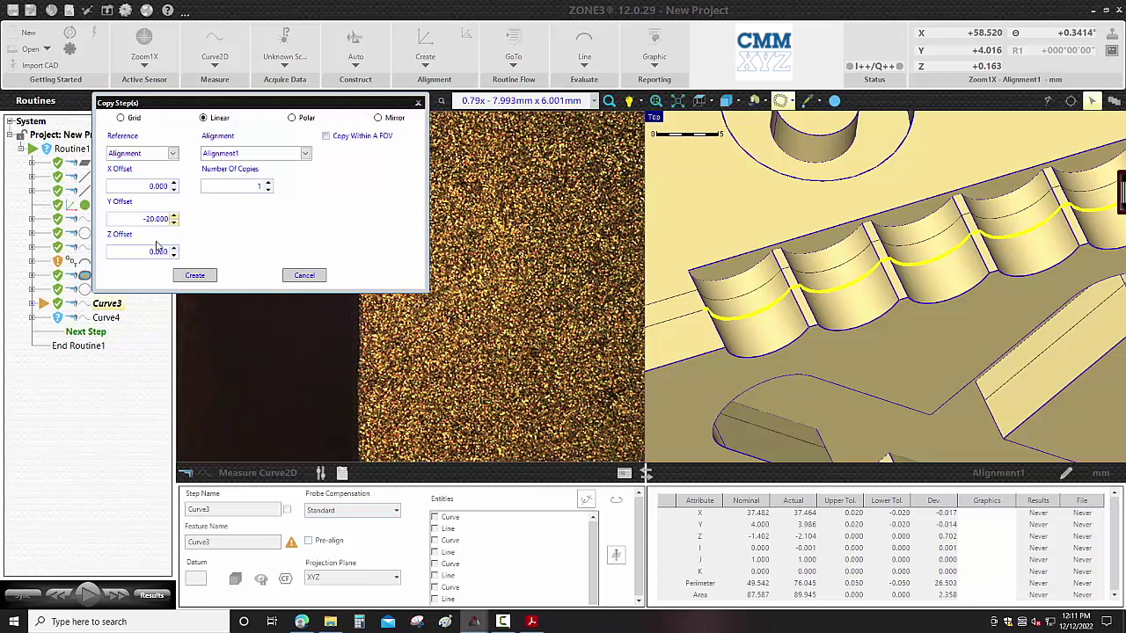
{"action": "left_click", "coordinate": [194, 275]}
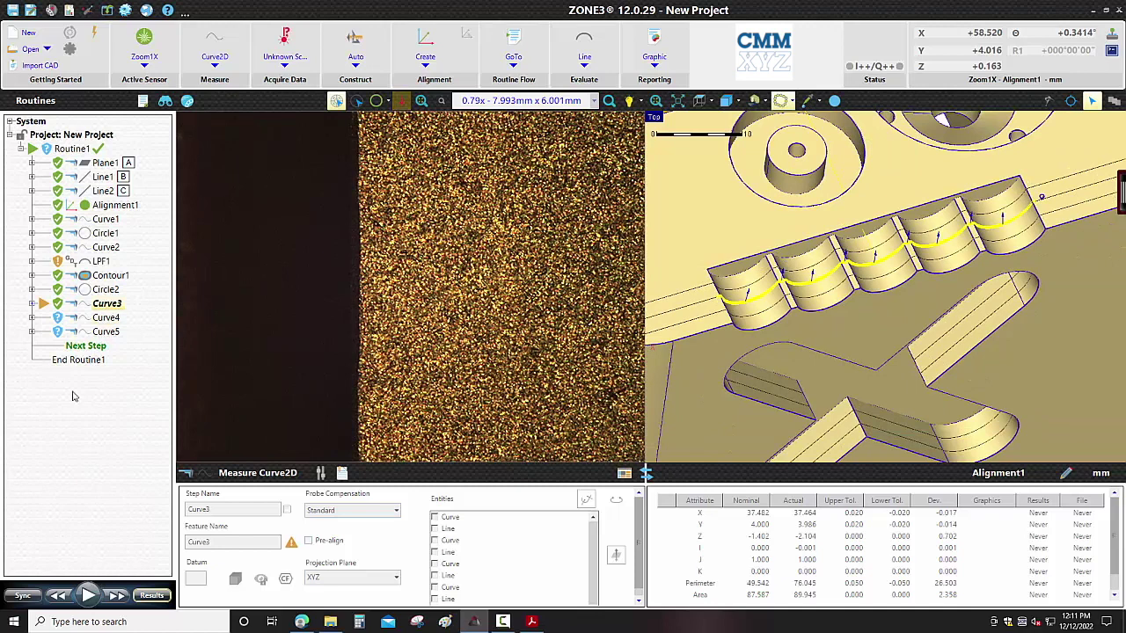
{"action": "right_click", "coordinate": [99, 322]}
{"action": "left_click", "coordinate": [141, 428]}
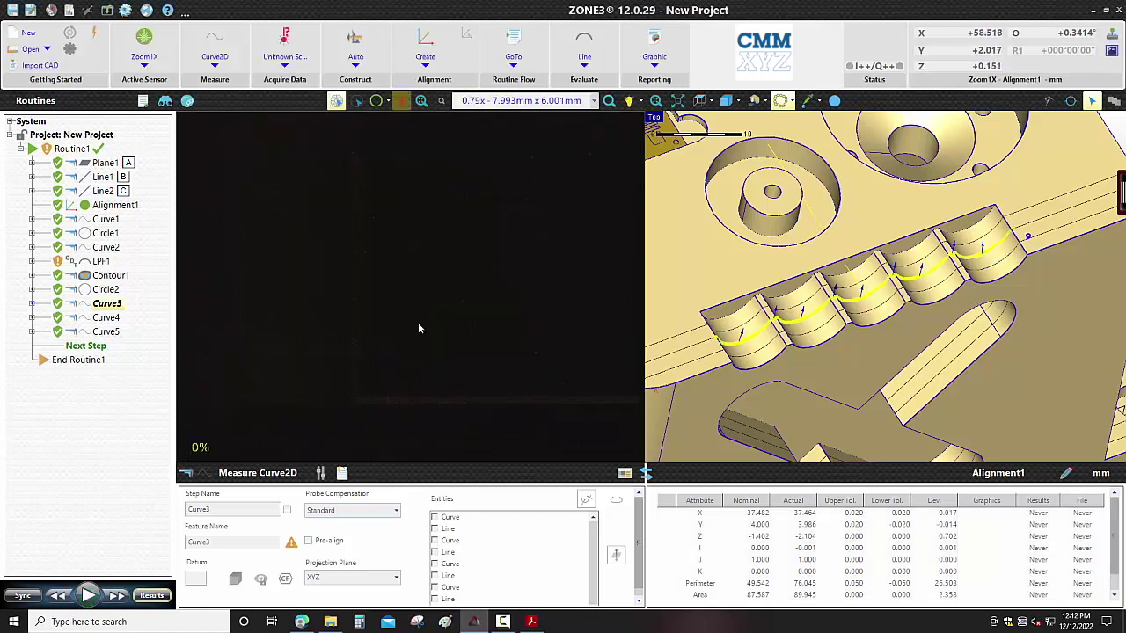
- After the run, review the Curve5 and Curve4 laser scan results in the Routines tree
{"action": "left_click", "coordinate": [104, 332]}
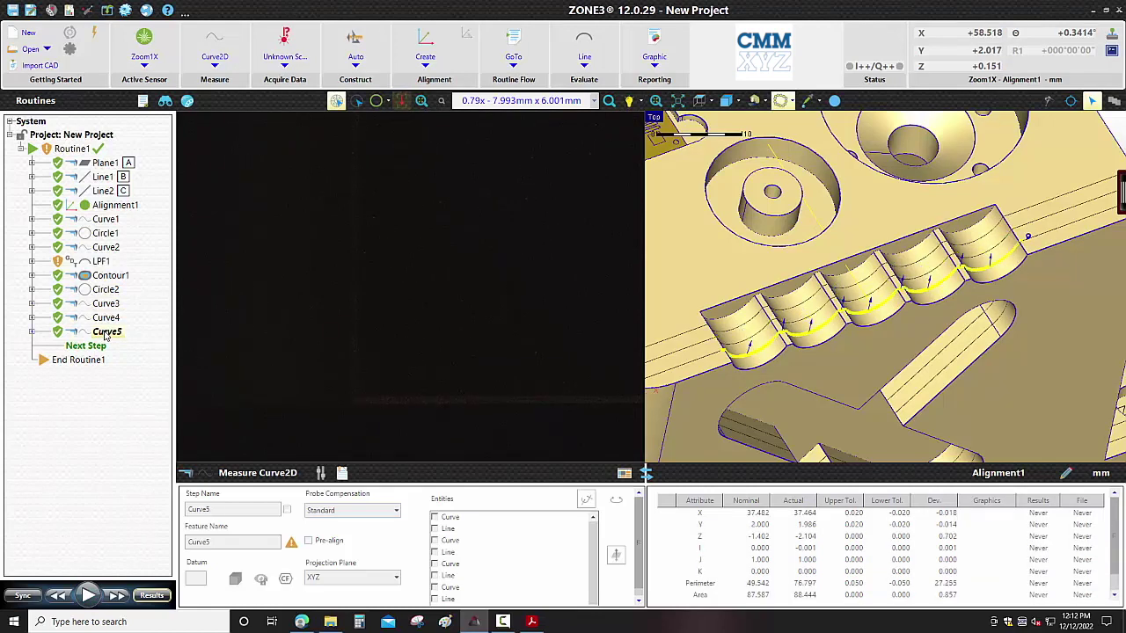
{"action": "left_click", "coordinate": [104, 319]}
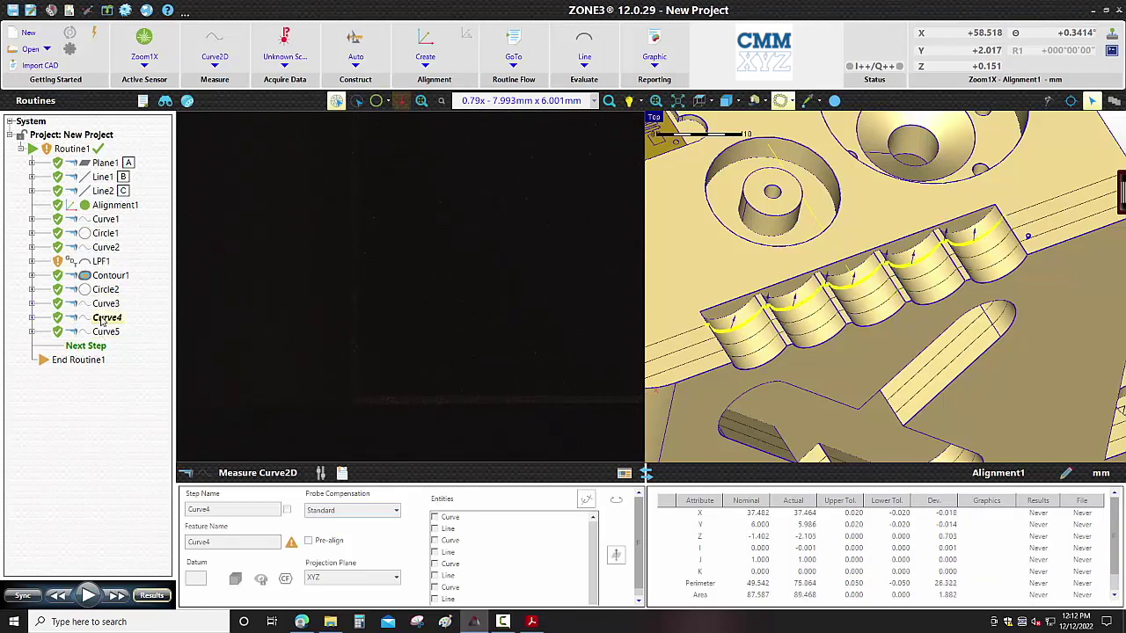
{"action": "scroll", "coordinate": [749, 328], "scroll_direction": "up", "scroll_amount": 5}
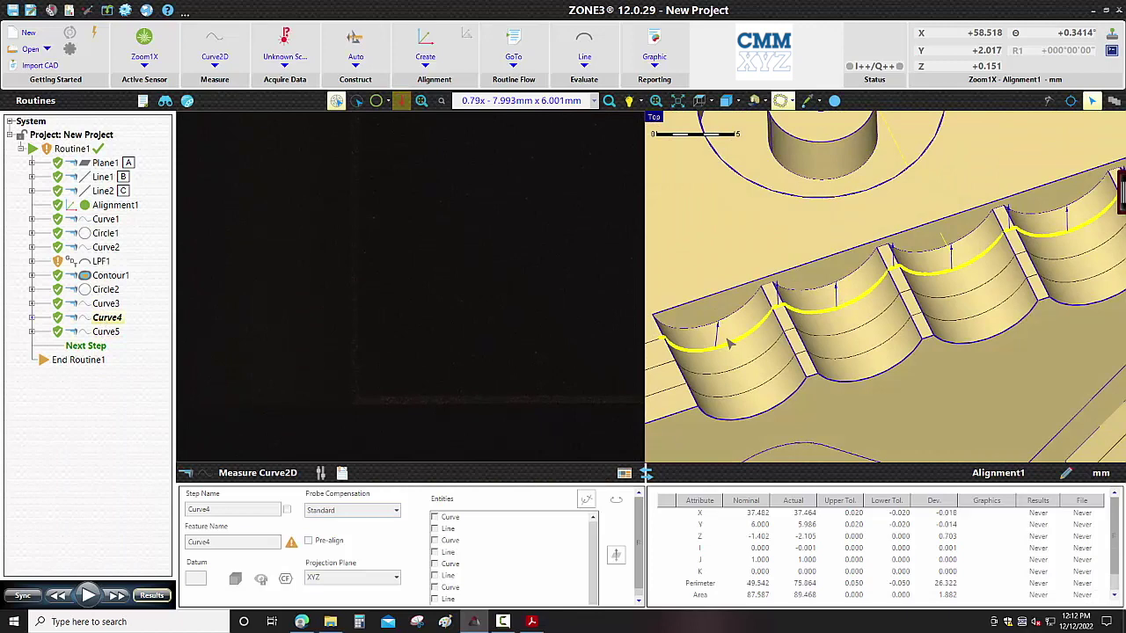
{"action": "scroll", "coordinate": [749, 328], "scroll_direction": "down", "scroll_amount": 2}
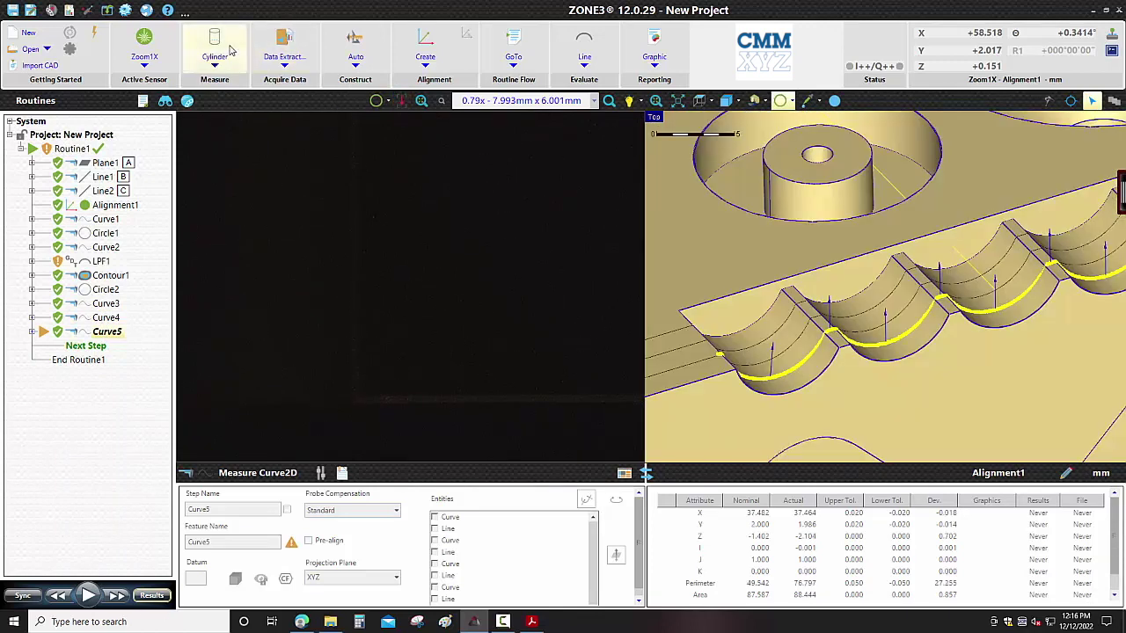
- Extract a cylinder from Curve3, Curve4 and Curve5 around the leftmost scalloped cylinder
{"action": "left_click", "coordinate": [284, 51]}
{"action": "left_click", "coordinate": [105, 303]}
{"action": "left_click", "coordinate": [106, 332], "text": "shift"}
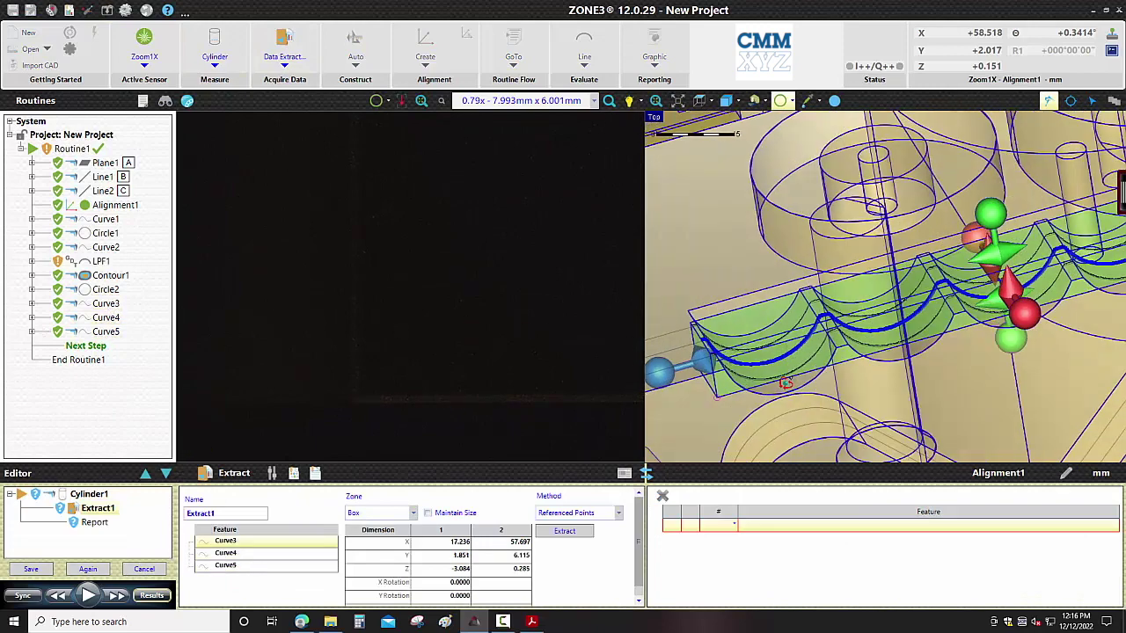
{"action": "left_click", "coordinate": [723, 101]}
{"action": "left_click_drag", "start_coordinate": [717, 304], "coordinate": [818, 392]}
{"action": "left_click", "coordinate": [565, 530]}
{"action": "middle_click_drag", "start_coordinate": [844, 300], "coordinate": [787, 384]}
- Link Cylinder1 to the CAD cylinder, always report its Y result, and save the step
{"action": "left_click", "coordinate": [86, 495]}
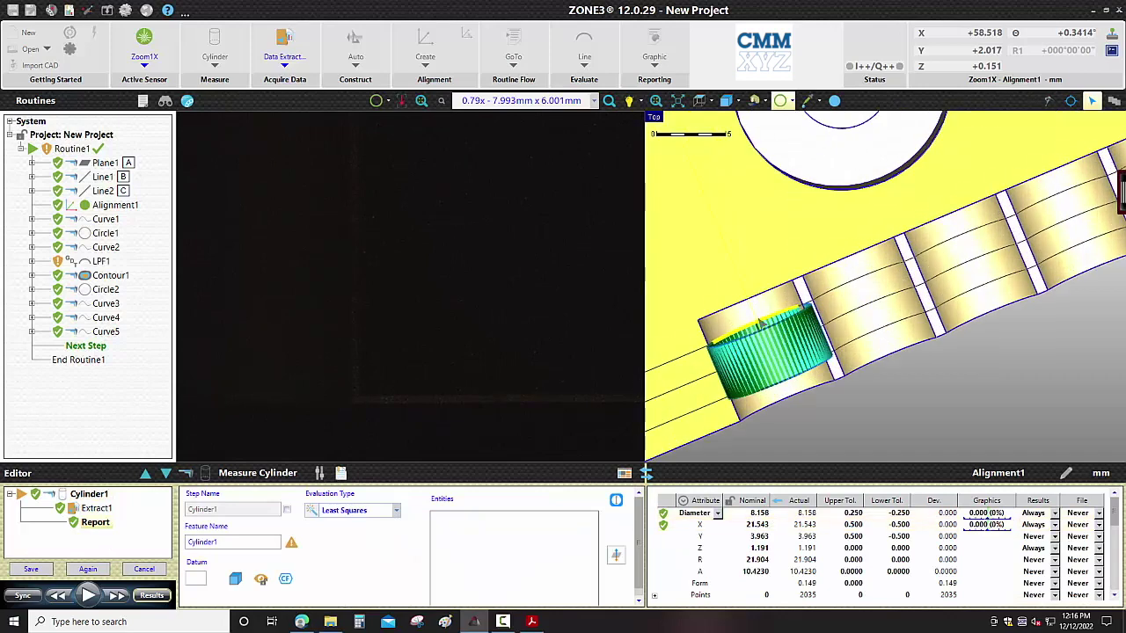
{"action": "scroll", "coordinate": [774, 317], "scroll_direction": "up", "scroll_amount": 3}
{"action": "left_click", "coordinate": [786, 304]}
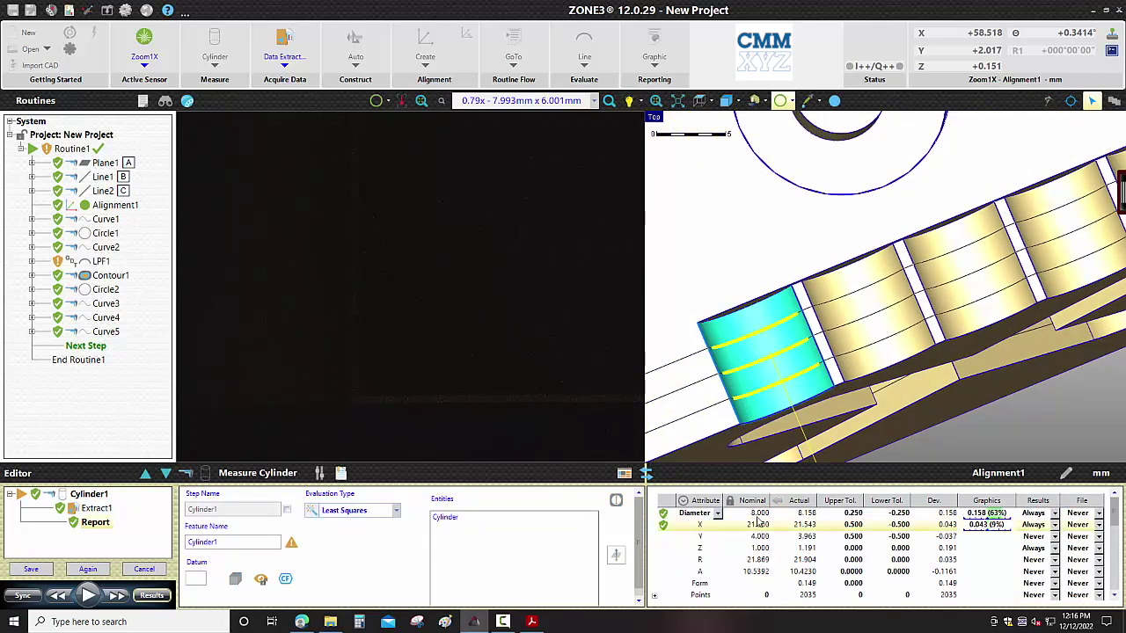
{"action": "left_click", "coordinate": [875, 539]}
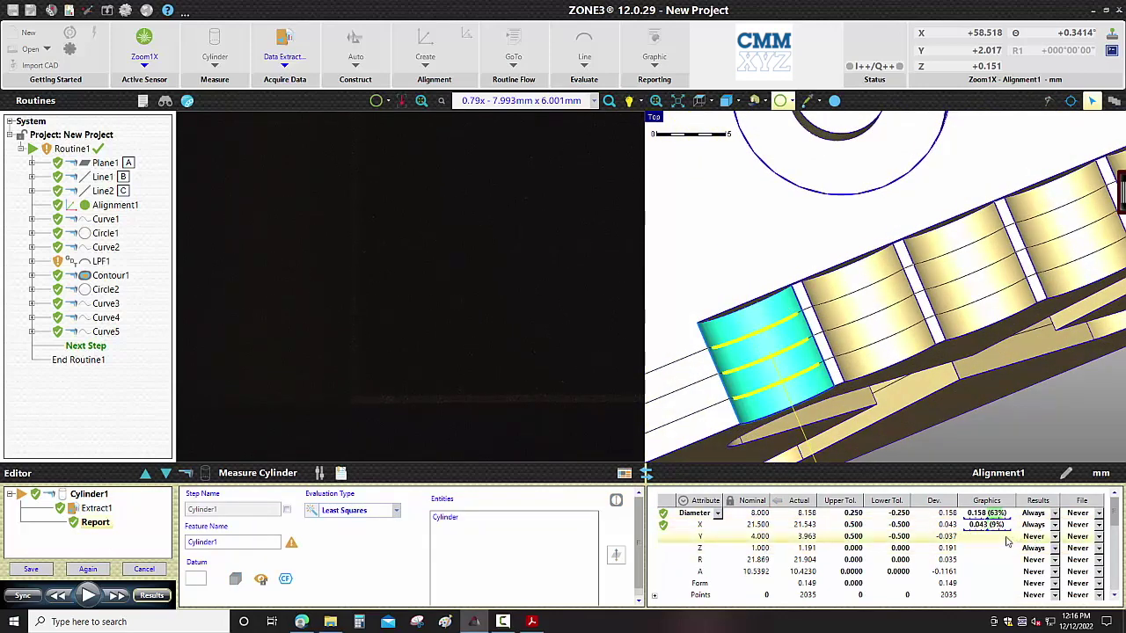
{"action": "left_click", "coordinate": [31, 569]}
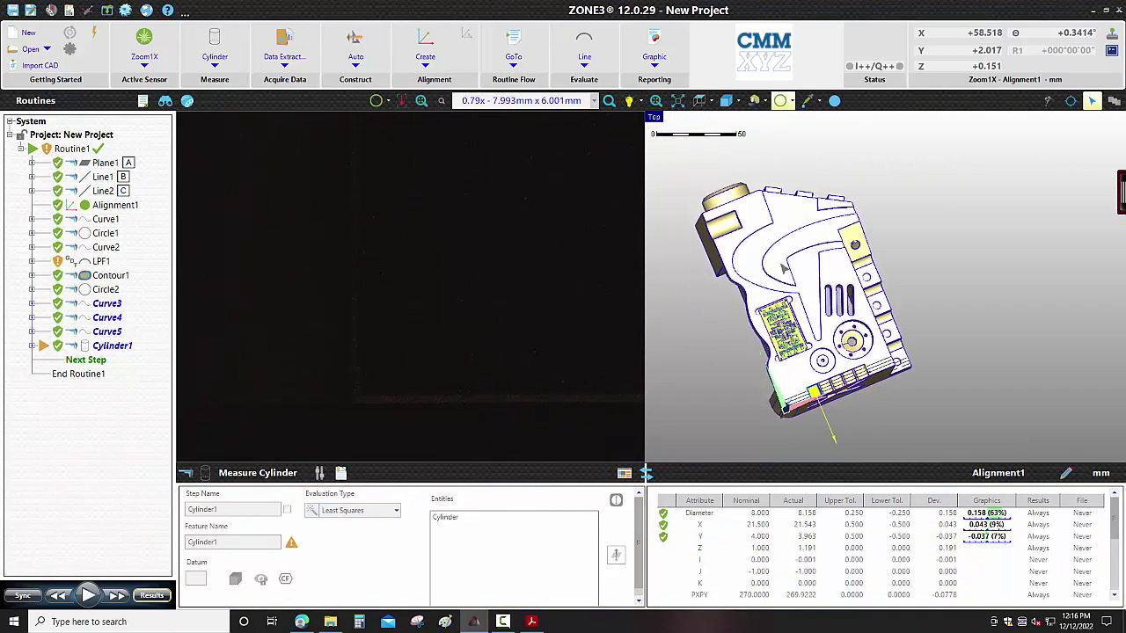
- Switch to the optical Zoom1X sensor and move the machine to a picked spot on the part
{"action": "left_click", "coordinate": [130, 60]}
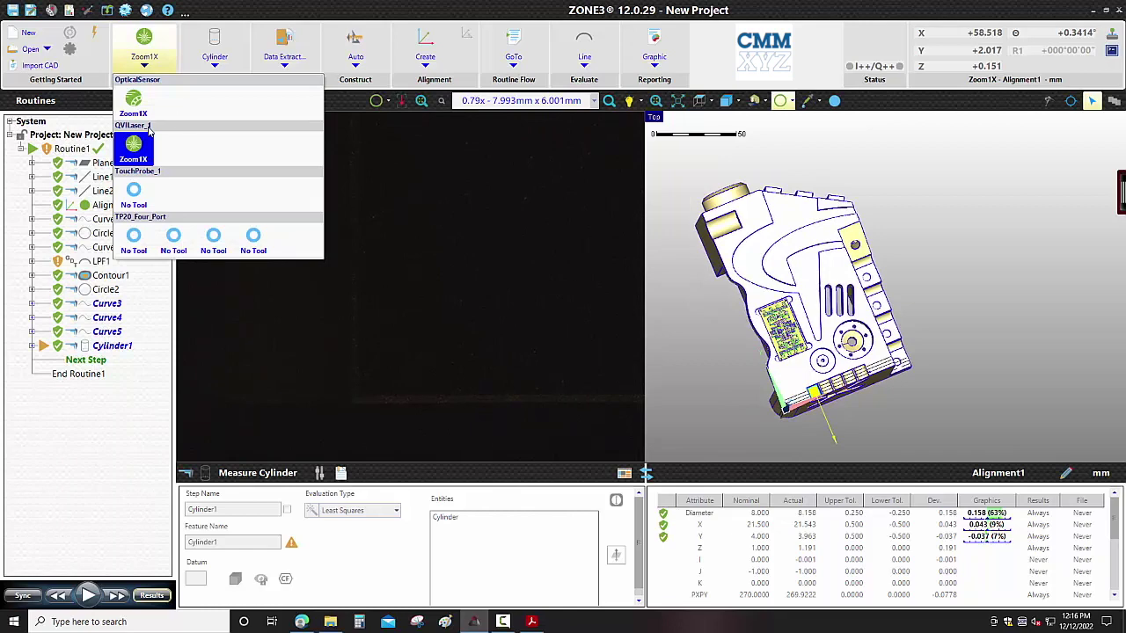
{"action": "left_click", "coordinate": [132, 104]}
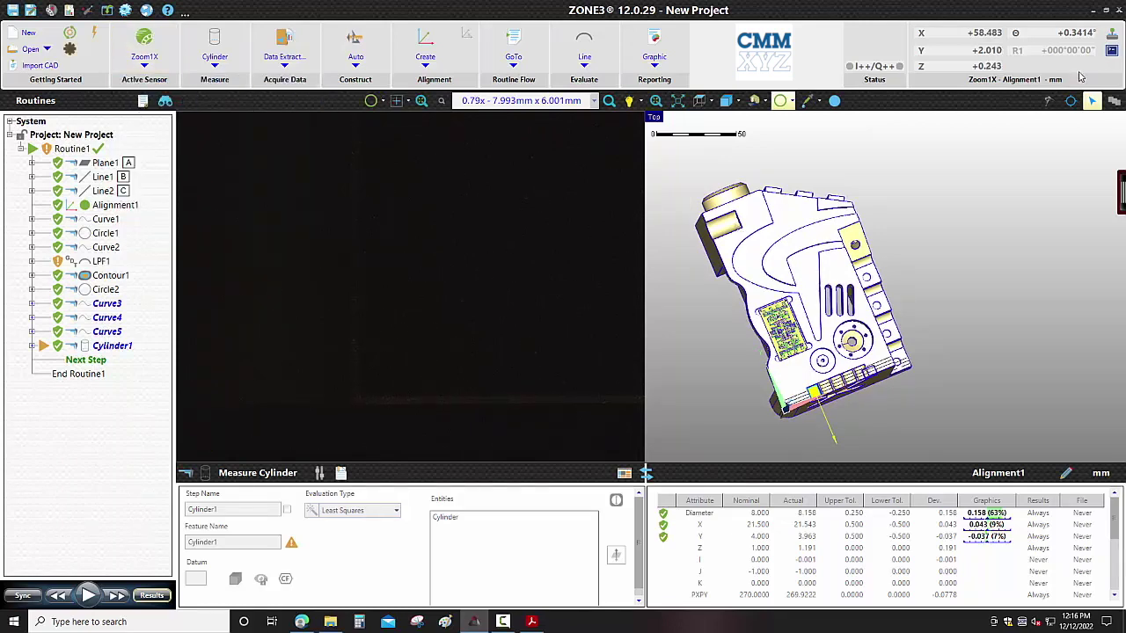
{"action": "left_click", "coordinate": [1071, 100]}
{"action": "scroll", "coordinate": [894, 255], "scroll_direction": "up", "scroll_amount": 4}
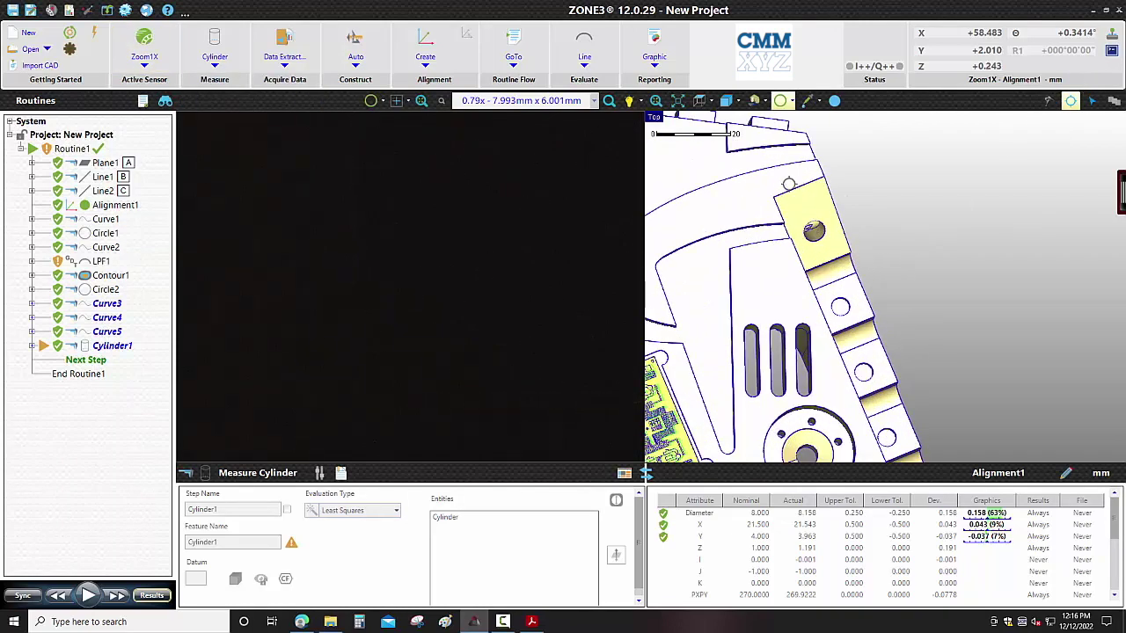
{"action": "left_click", "coordinate": [666, 308]}
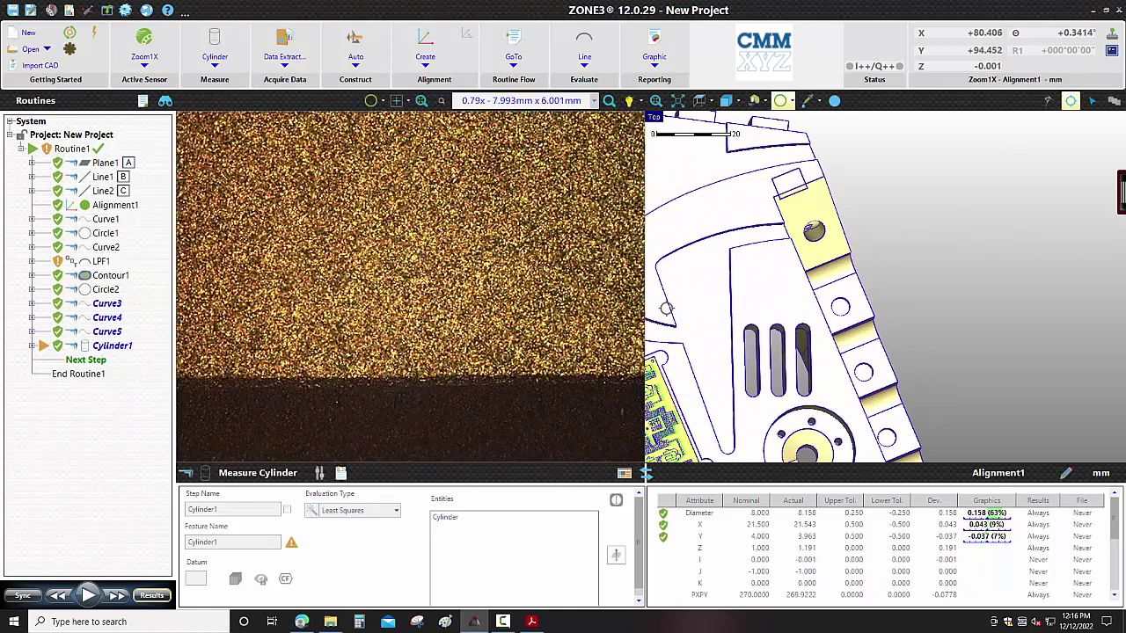
- Make TouchProbe_1 active with the 2mmBy34mm_5_Star tip assembly and confirm it's installed
{"action": "left_click", "coordinate": [145, 66]}
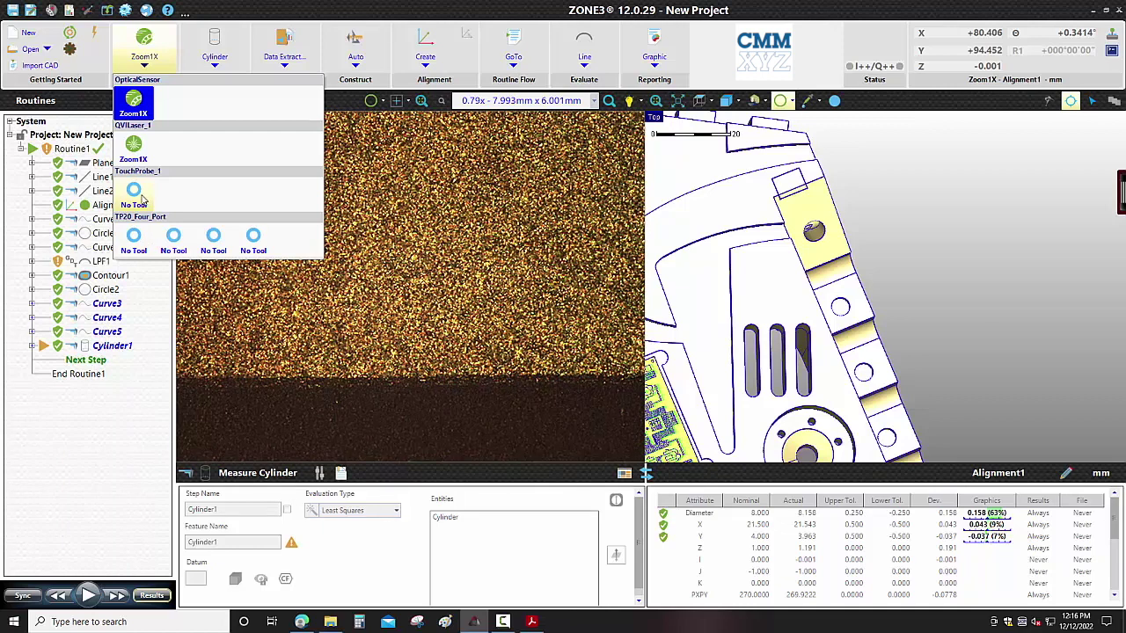
{"action": "left_click", "coordinate": [144, 201]}
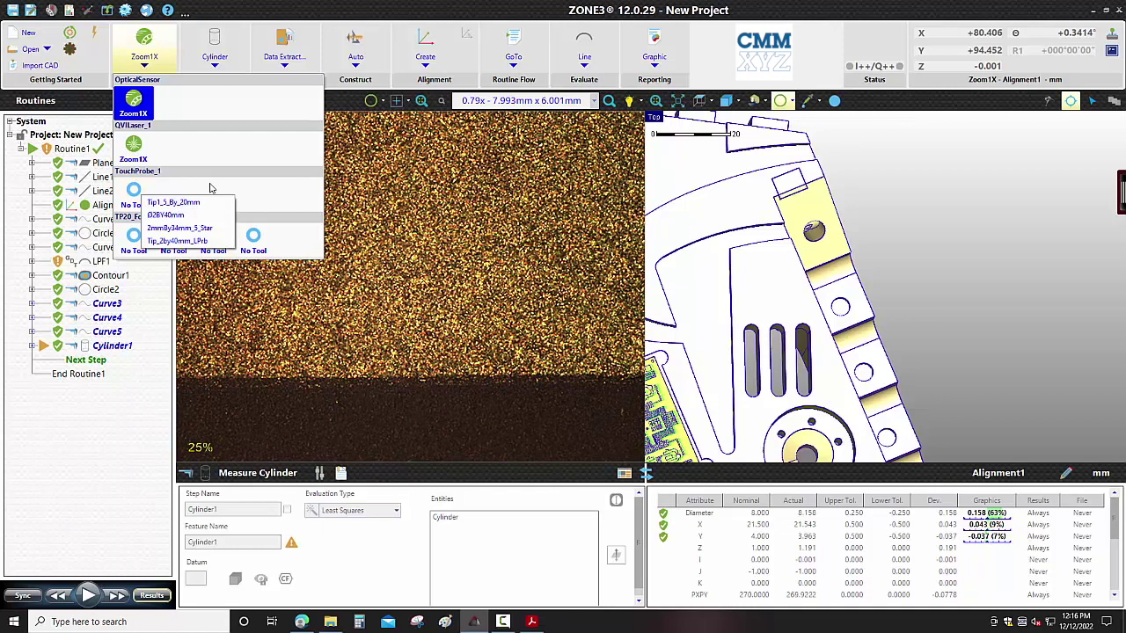
{"action": "left_click", "coordinate": [217, 229]}
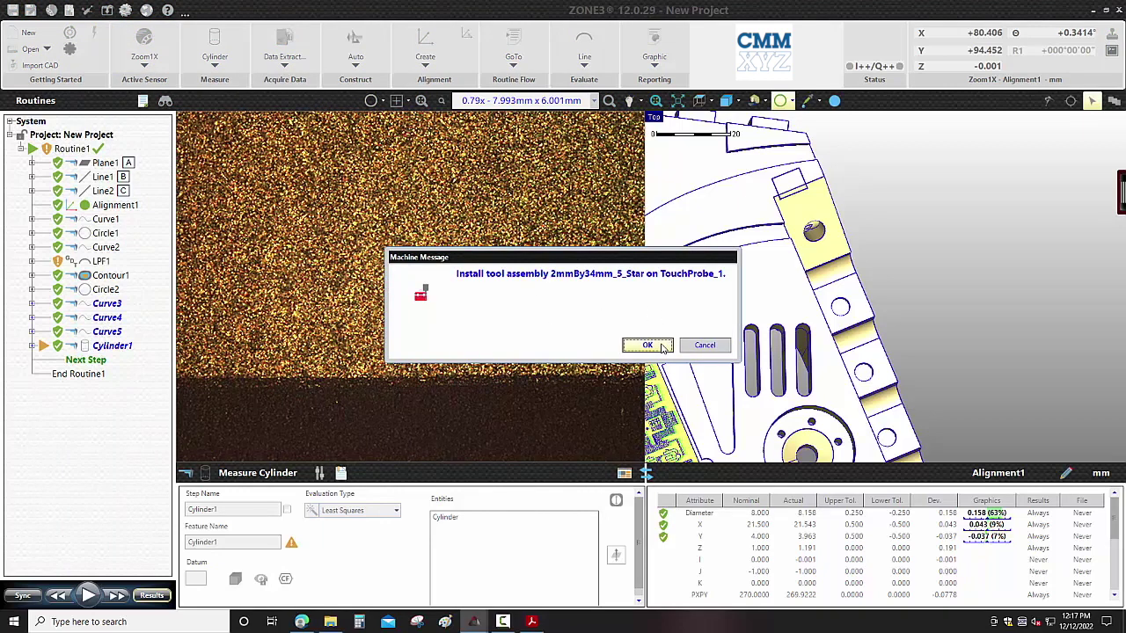
{"action": "left_click", "coordinate": [664, 348]}
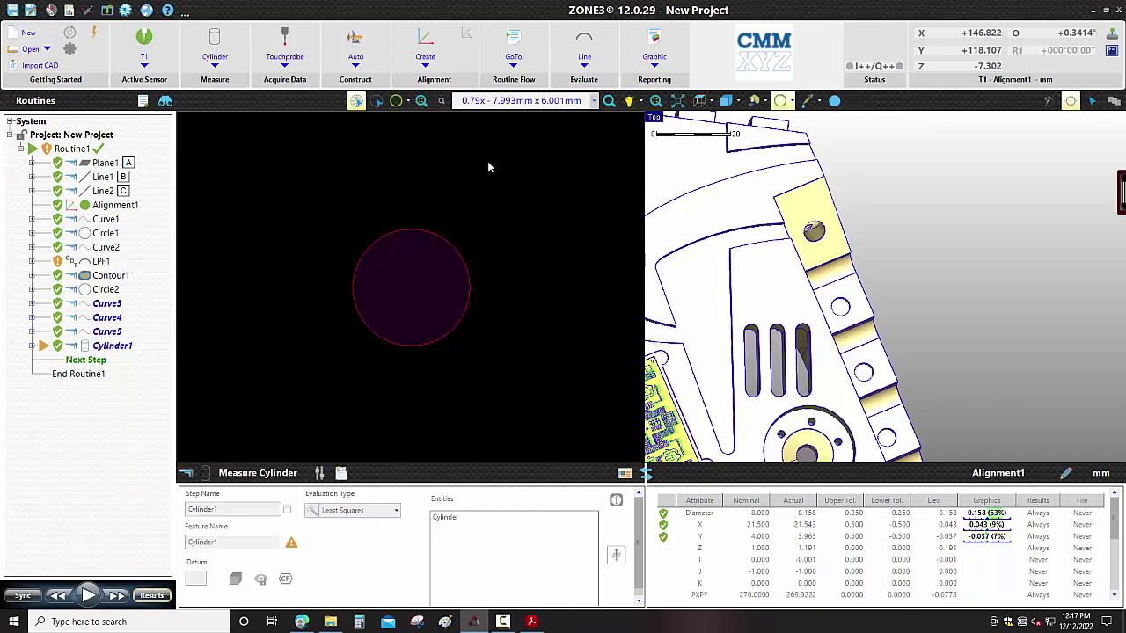
- Show the probe head in the 3D view
{"action": "scroll", "coordinate": [818, 257], "scroll_direction": "down", "scroll_amount": 5}
{"action": "left_click", "coordinate": [764, 101]}
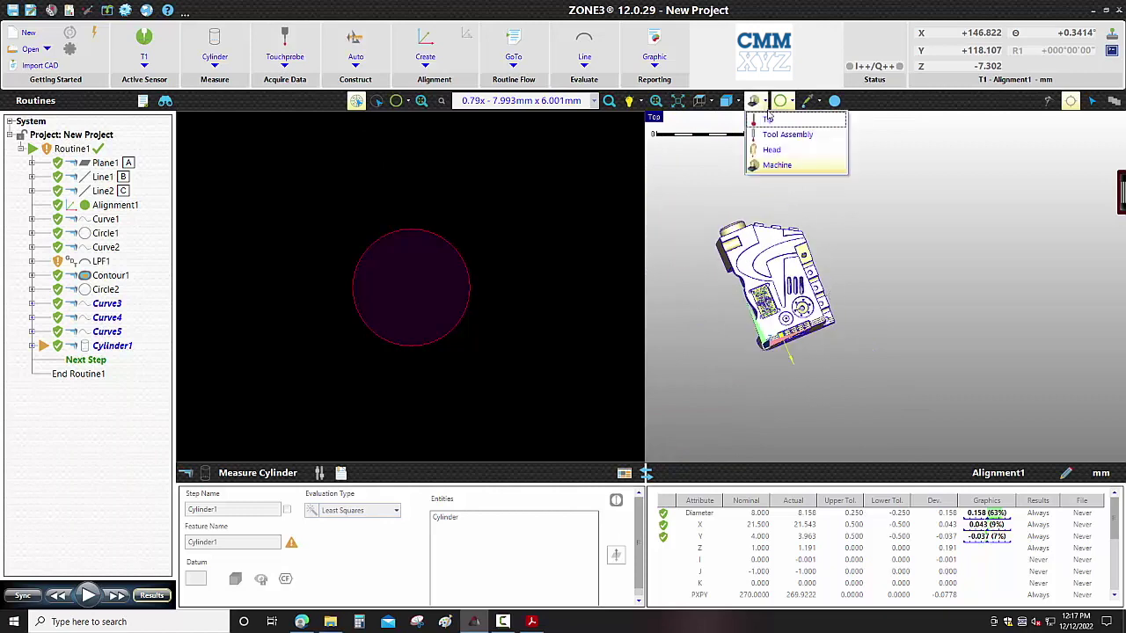
{"action": "left_click", "coordinate": [771, 150]}
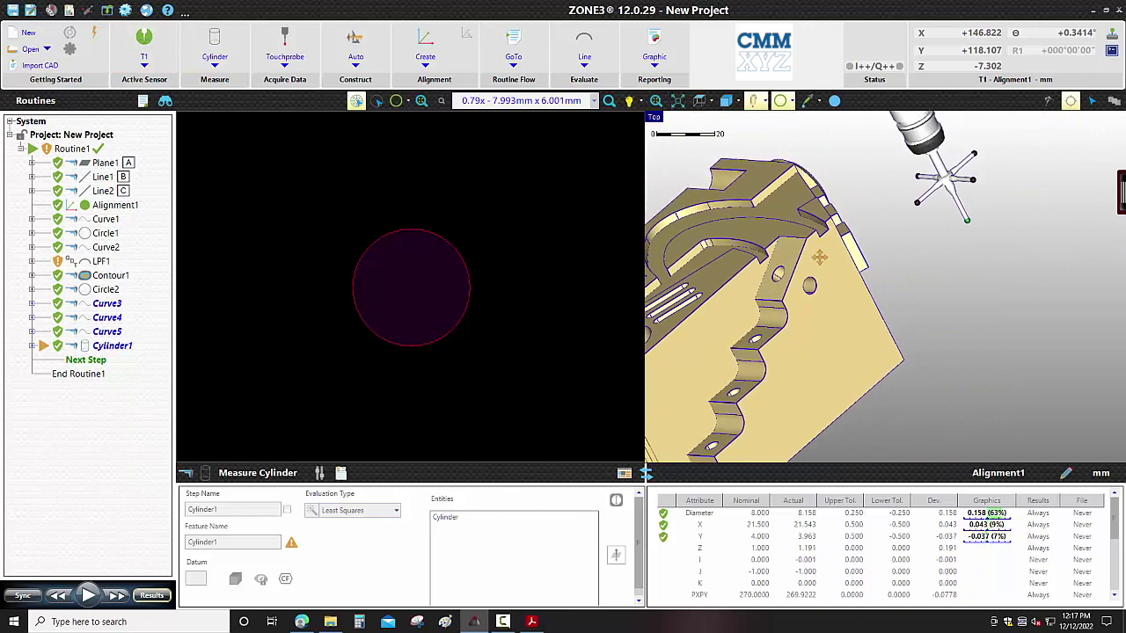
- Make tip T4 the active sensor and start a new Circle3 measurement step
{"action": "left_click", "coordinate": [144, 52]}
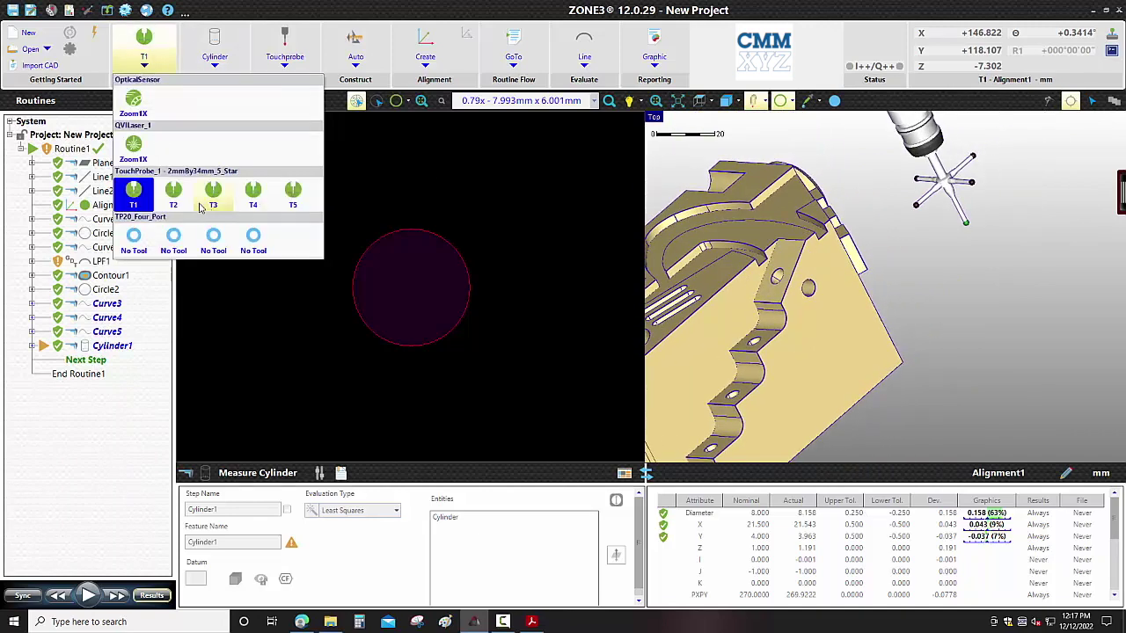
{"action": "left_click", "coordinate": [251, 198]}
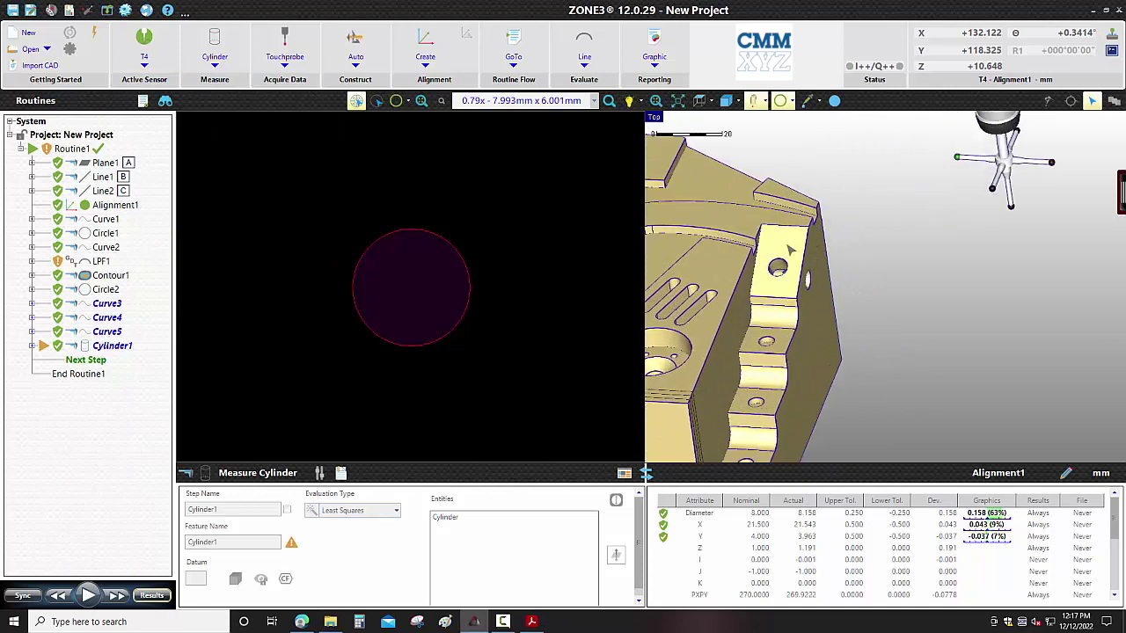
{"action": "left_click", "coordinate": [211, 67]}
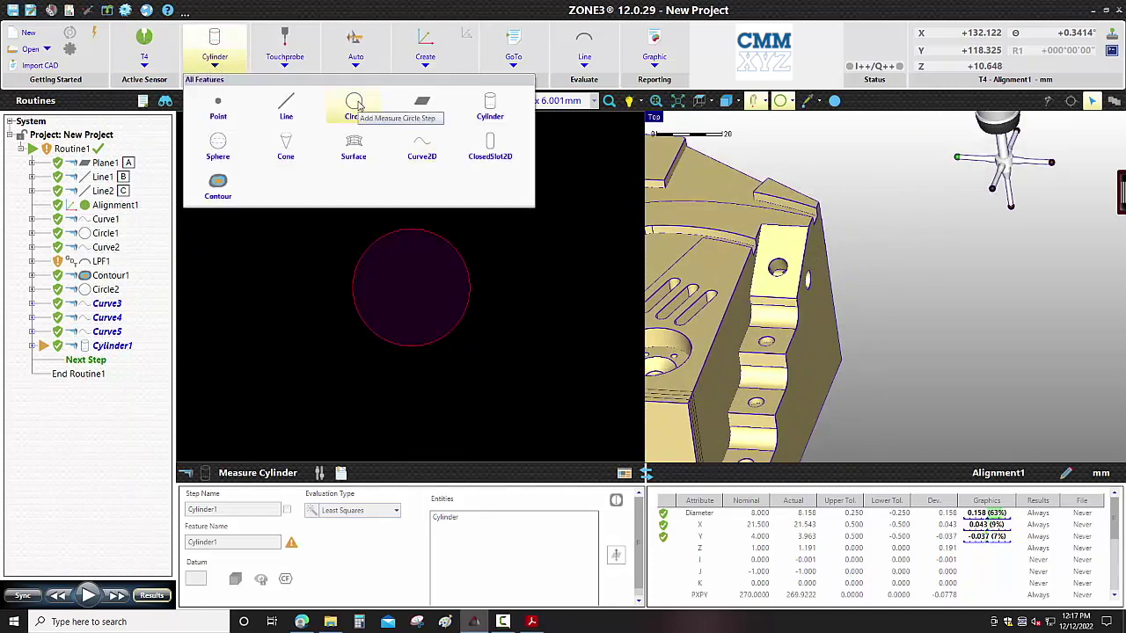
{"action": "left_click", "coordinate": [354, 106]}
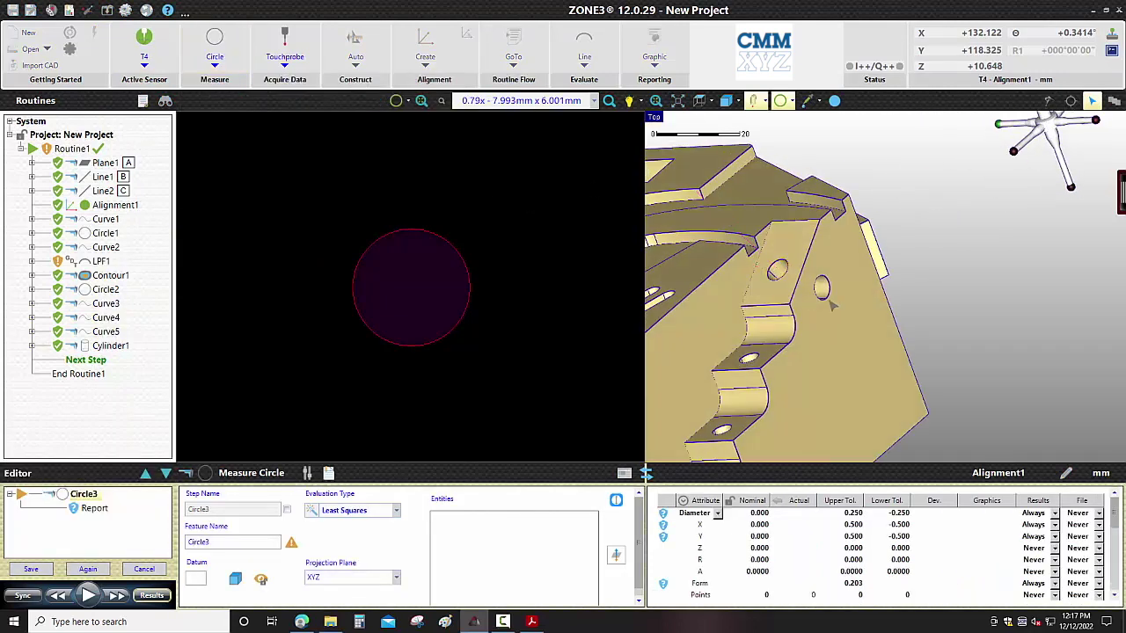
- Pick the small hole and generate a five-point circular probe path with 0 start/end angle offsets
{"action": "left_click", "coordinate": [834, 268]}
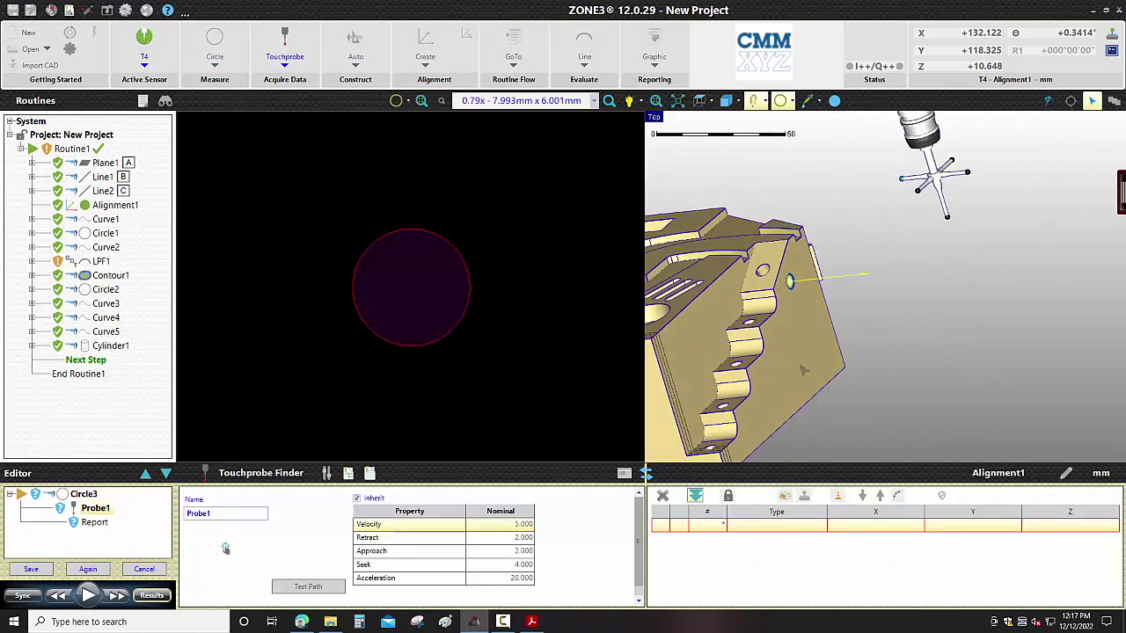
{"action": "left_click", "coordinate": [898, 497]}
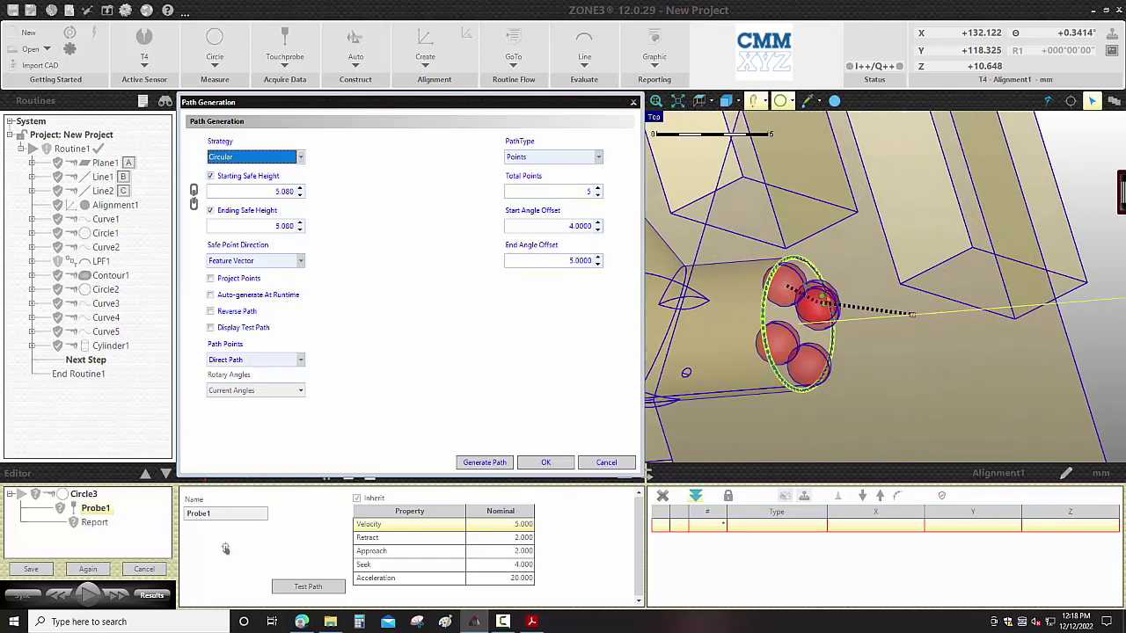
{"action": "double_click", "coordinate": [563, 227]}
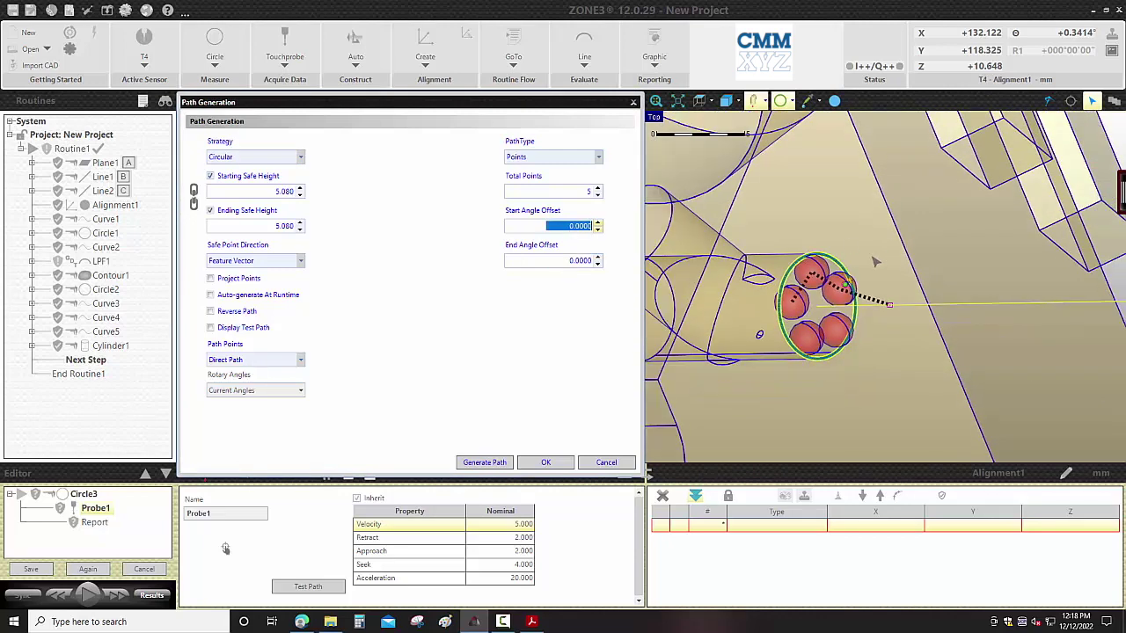
{"action": "key", "text": "Return"}
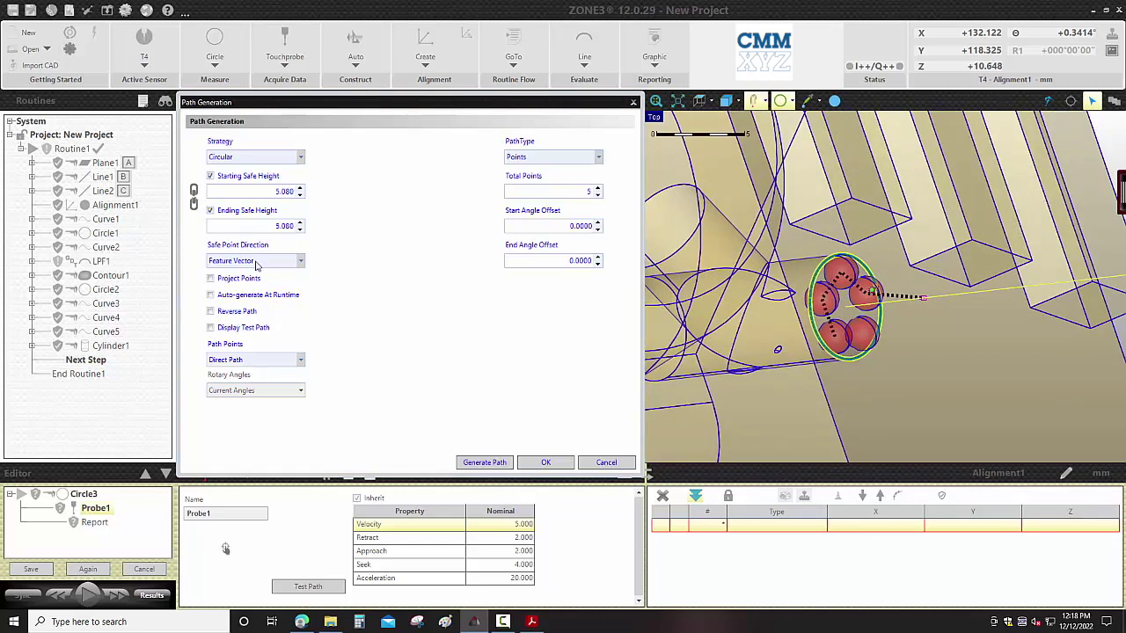
{"action": "left_click", "coordinate": [242, 327]}
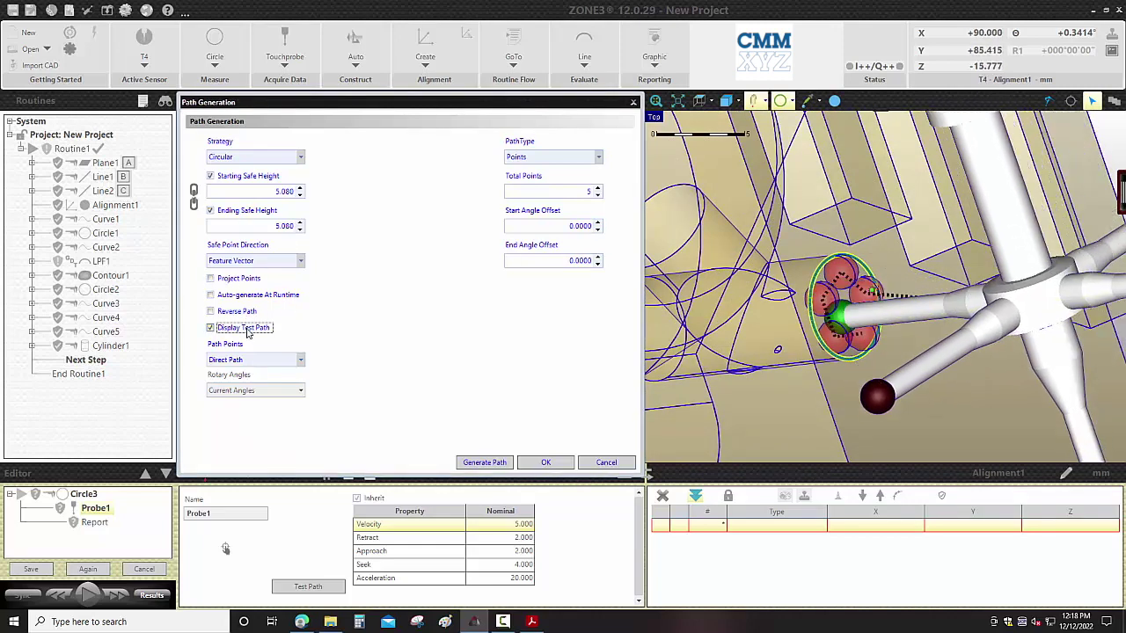
{"action": "left_click", "coordinate": [244, 328]}
{"action": "left_click", "coordinate": [487, 462]}
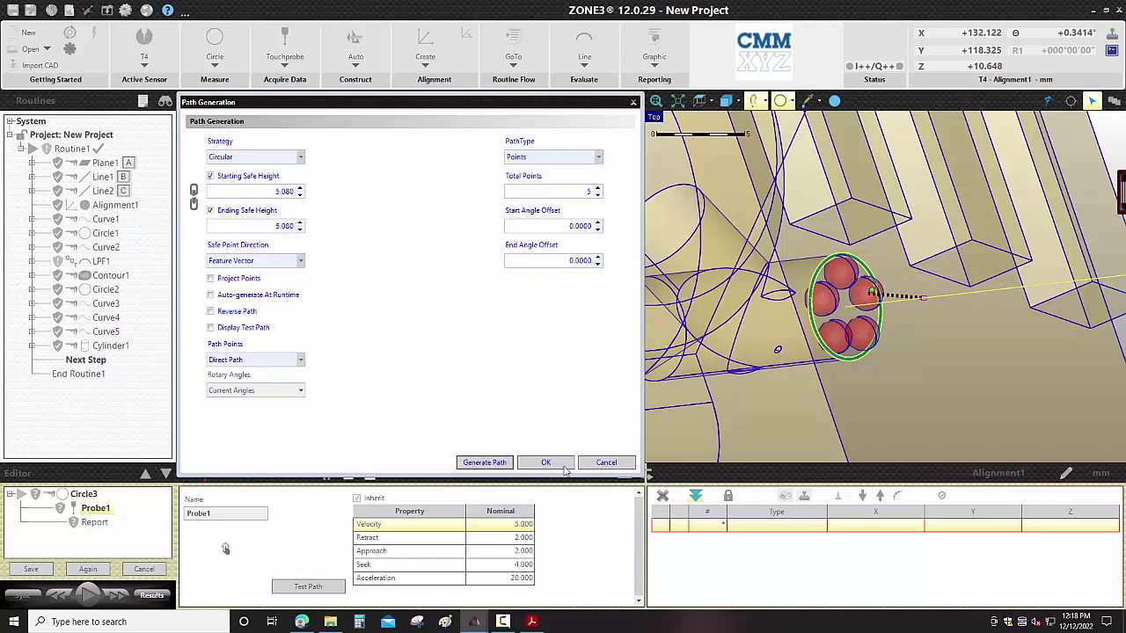
{"action": "left_click", "coordinate": [586, 464]}
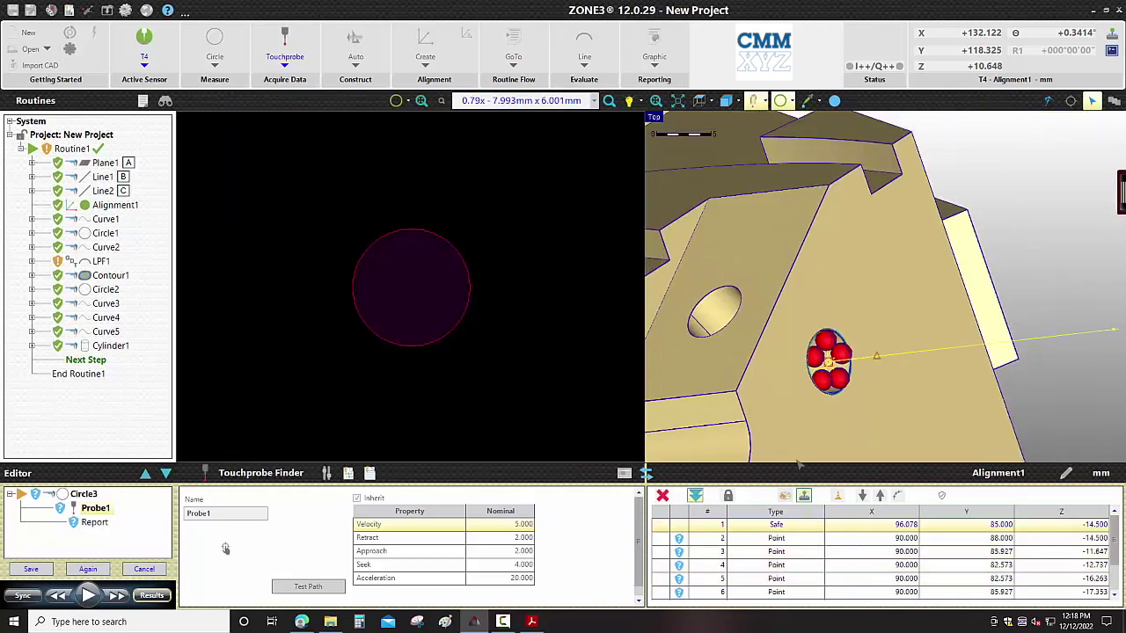
- Inspect the safe and probe points of the Circle3 path and simulate it on the model
{"action": "left_click", "coordinate": [789, 525]}
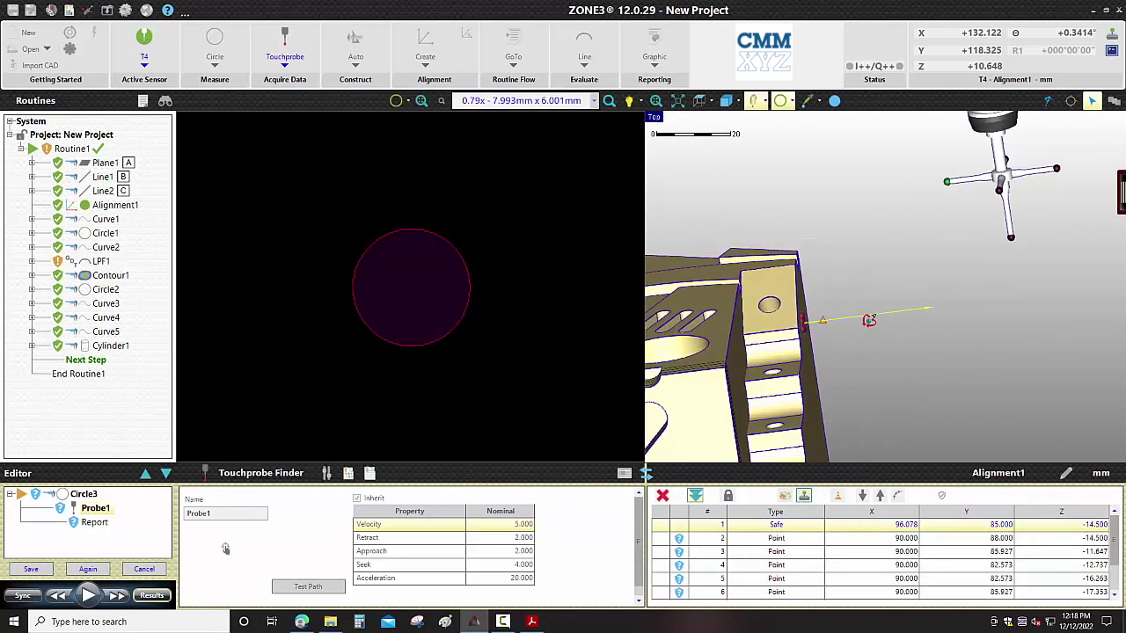
{"action": "middle_click_drag", "start_coordinate": [869, 323], "coordinate": [873, 332]}
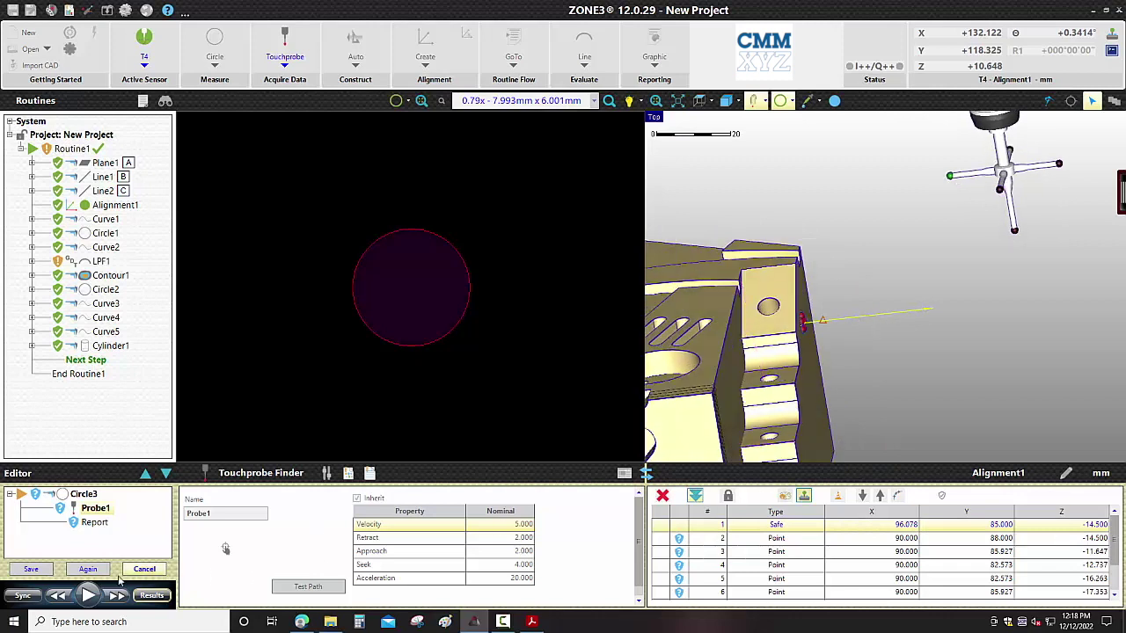
{"action": "left_click", "coordinate": [776, 554]}
{"action": "left_click", "coordinate": [749, 524]}
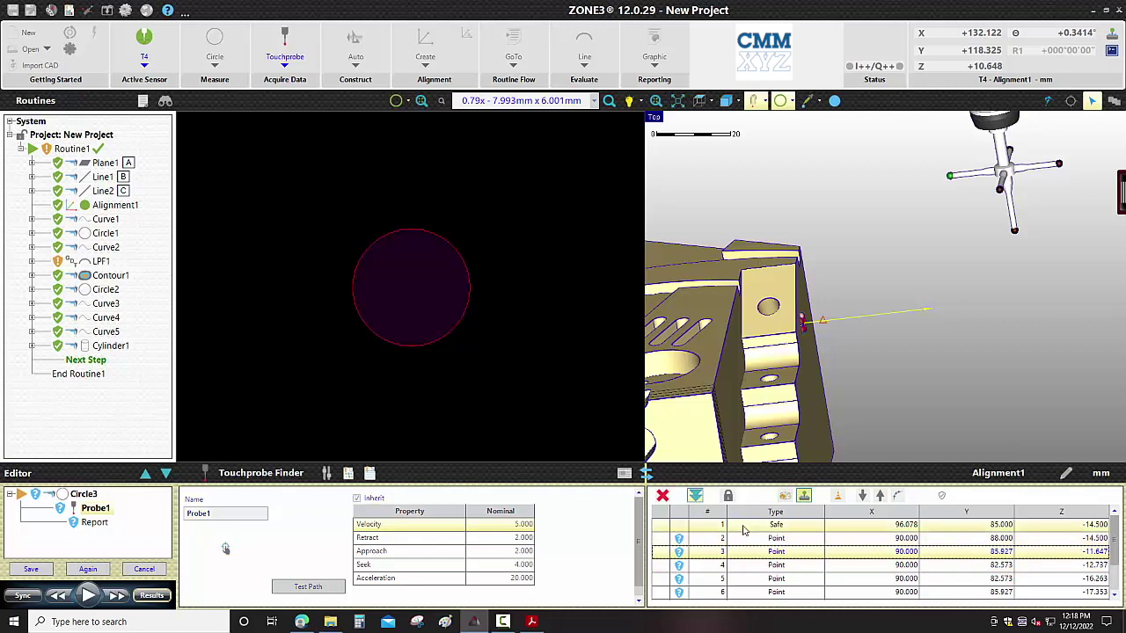
{"action": "left_click", "coordinate": [708, 537]}
{"action": "left_click", "coordinate": [283, 589]}
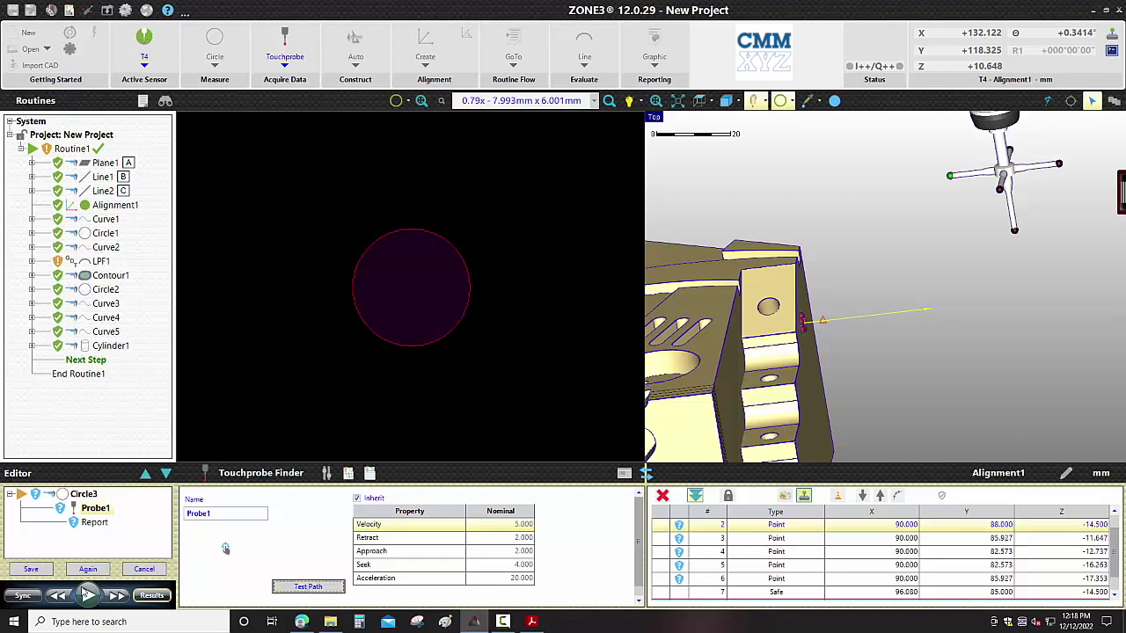
- Run the Circle3 measurement, giving 6.178 diameter against 6.000 nominal, and save the step
{"action": "left_click", "coordinate": [87, 595]}
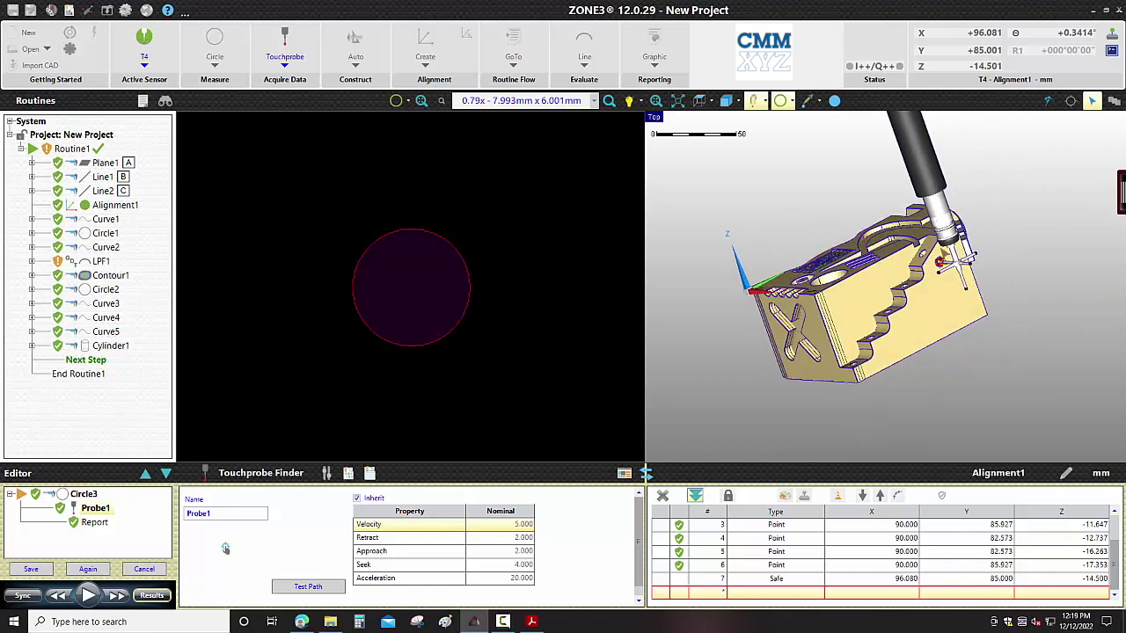
{"action": "left_click", "coordinate": [95, 523]}
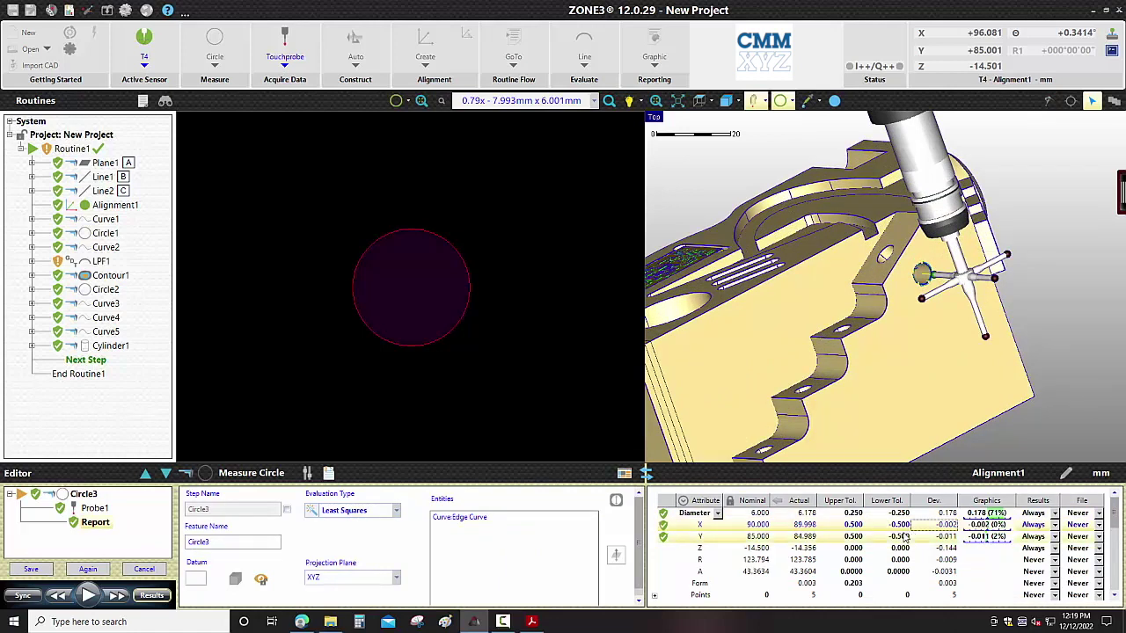
{"action": "left_click", "coordinate": [31, 570]}
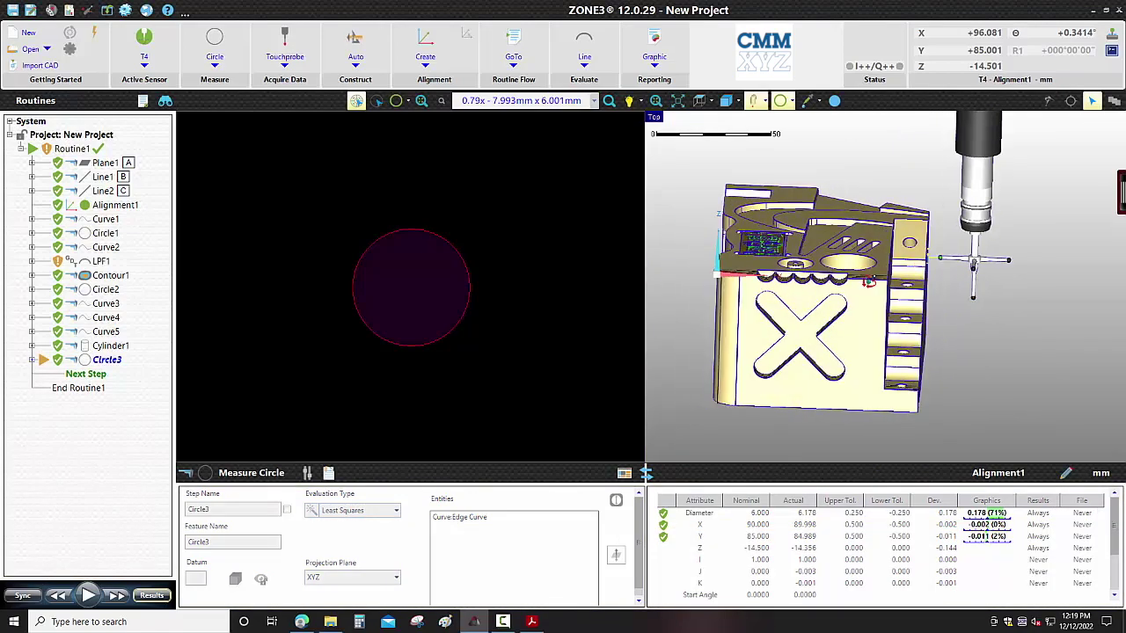